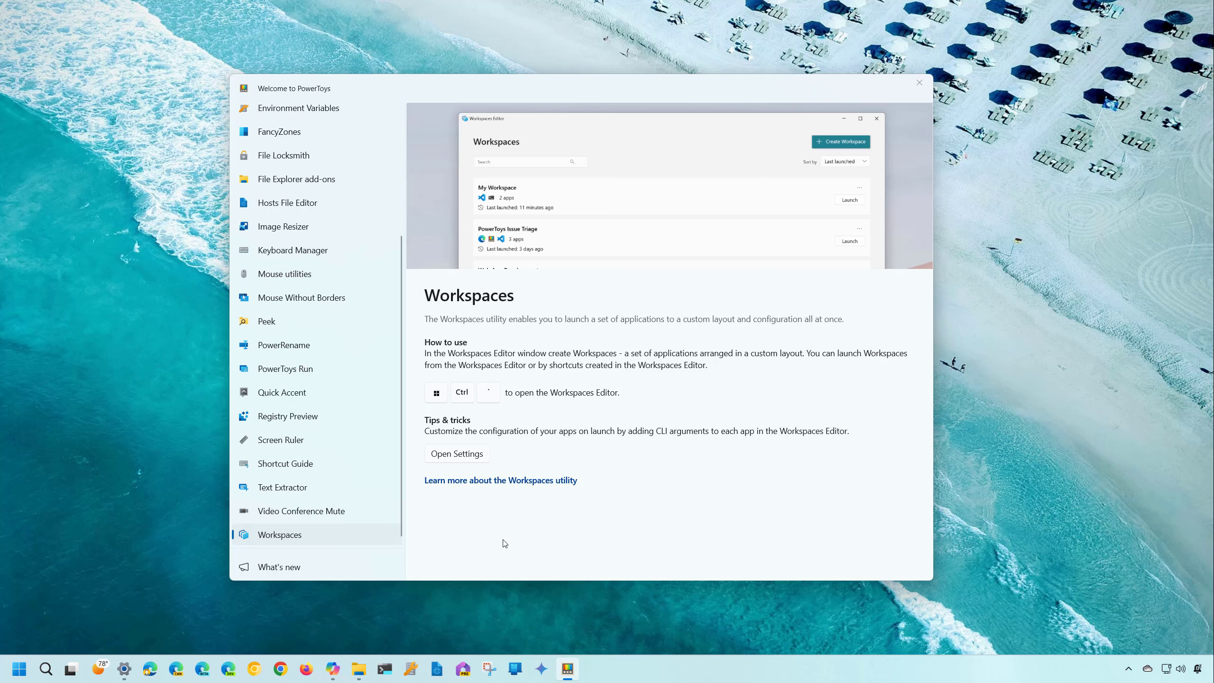
Step: Close the PowerToys welcome window and open Terminal Preview as administrator, approving the elevation request
left_click(919, 82)
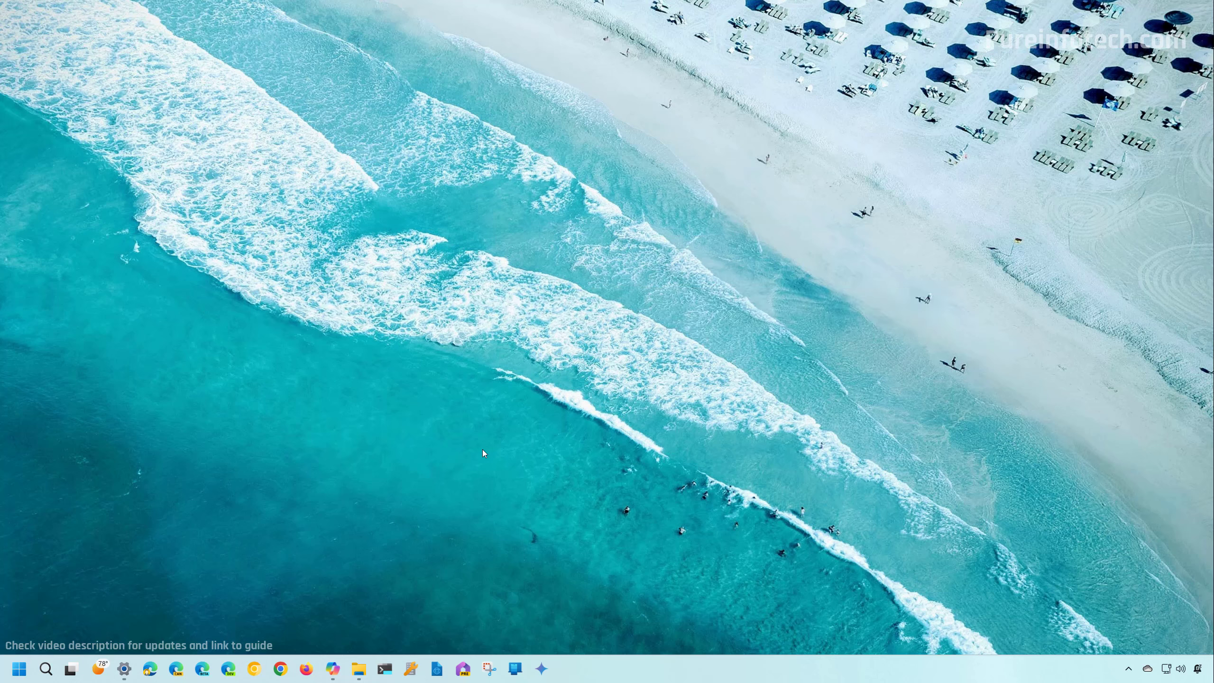
key("super")
type("termin")
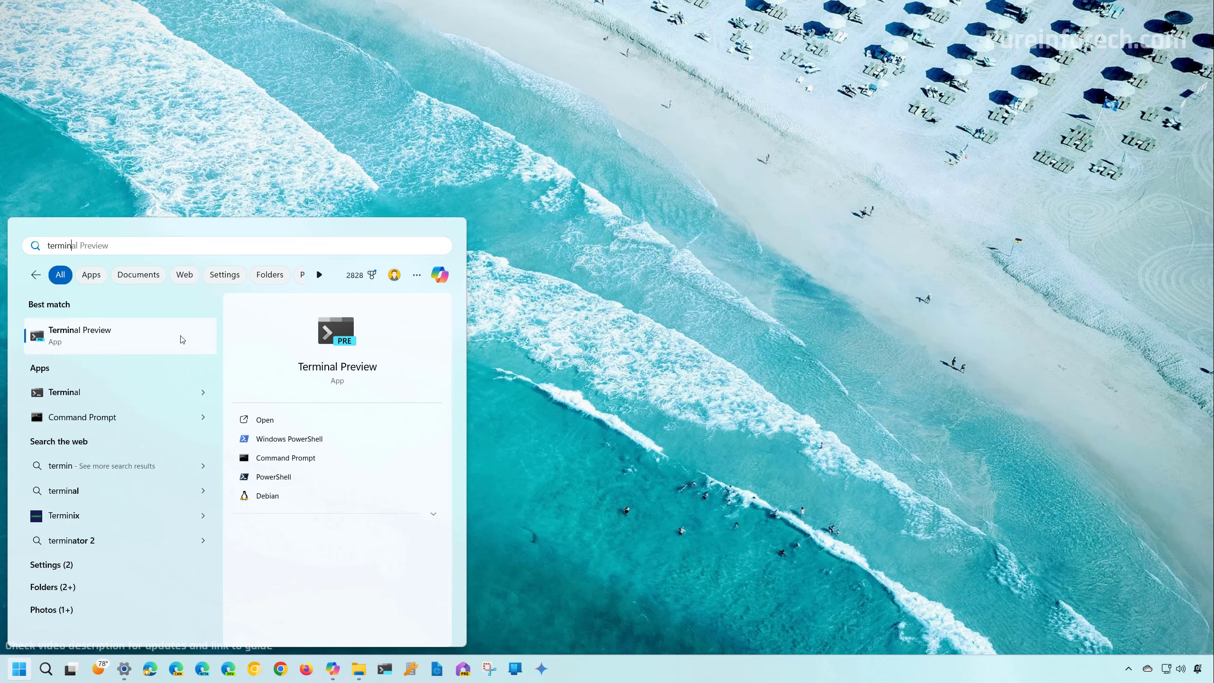
right_click(164, 335)
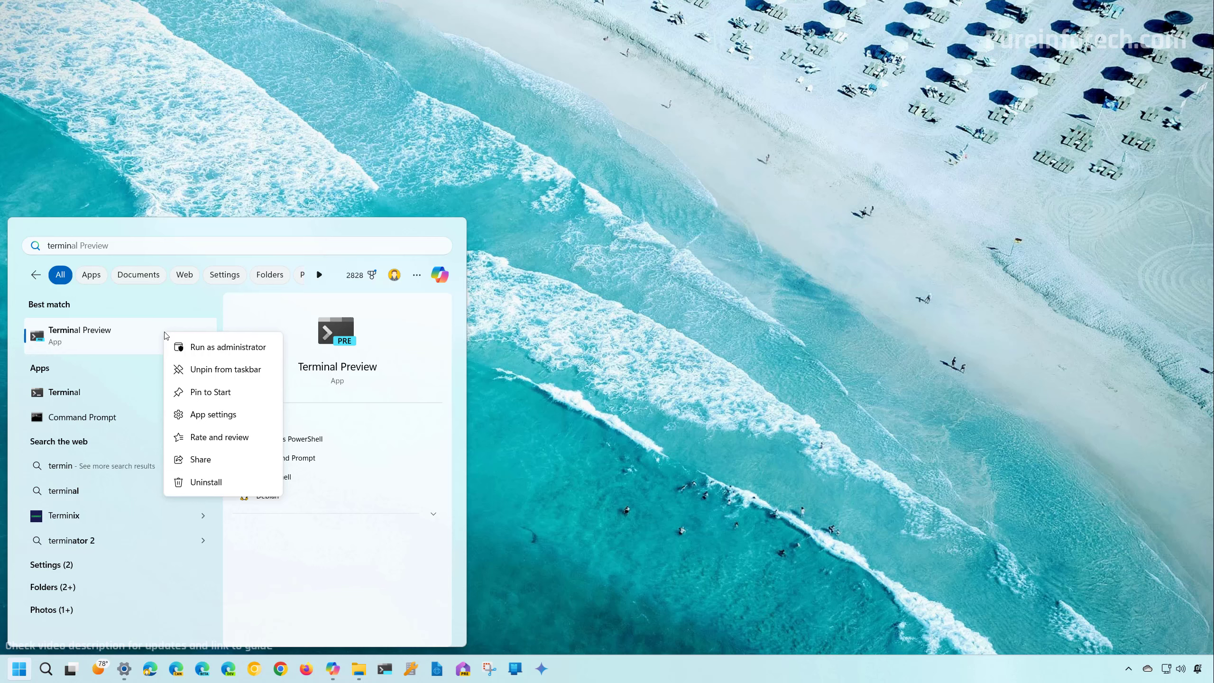
left_click(195, 352)
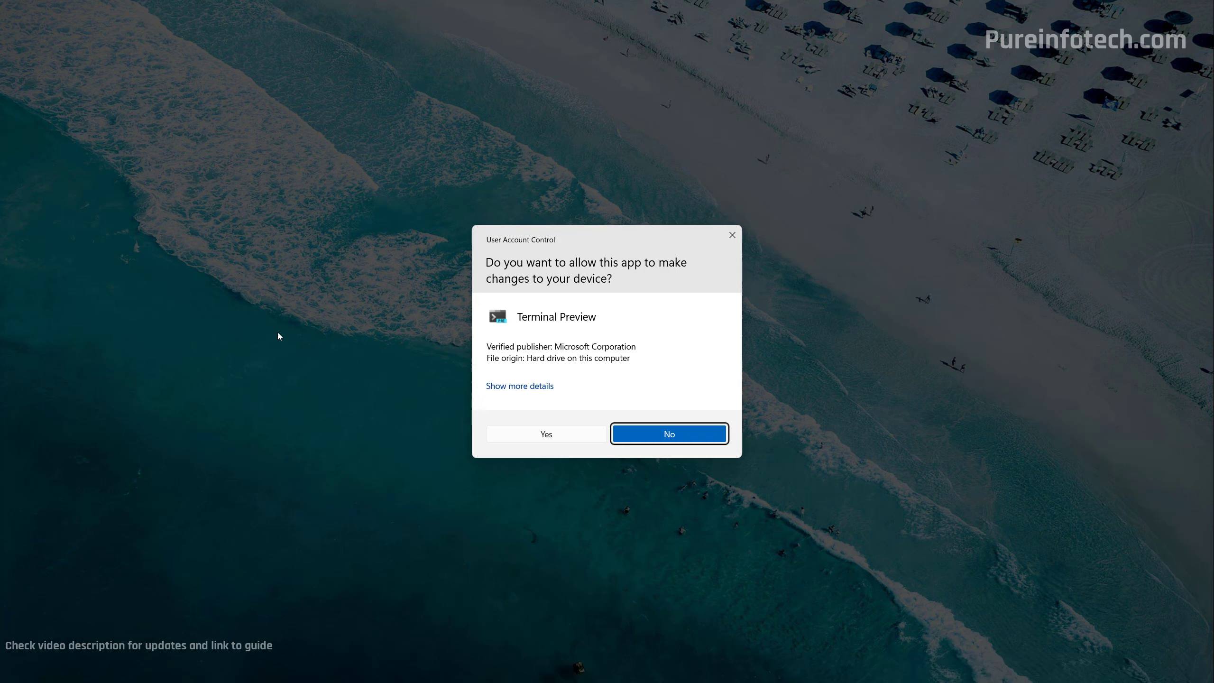
left_click(537, 439)
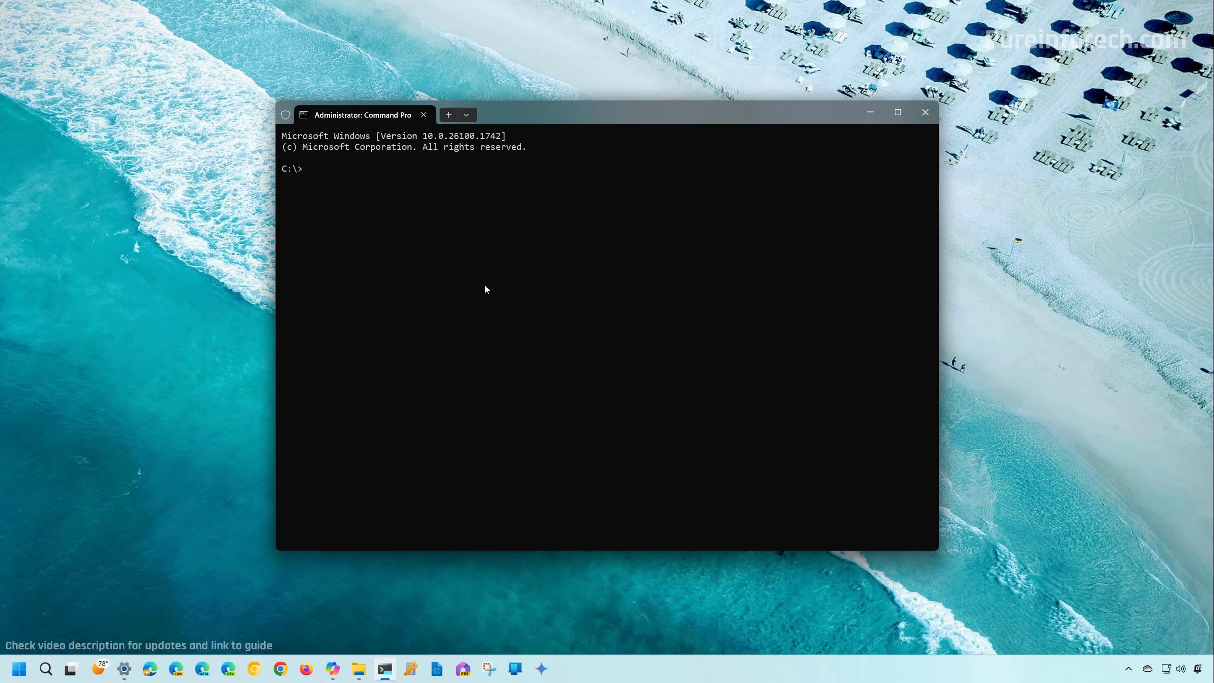
Step: Search winget for powertoys, run the install command with the package ID Microsoft.PowerToys, and close the terminal
type("winget search powertoys")
key("Return")
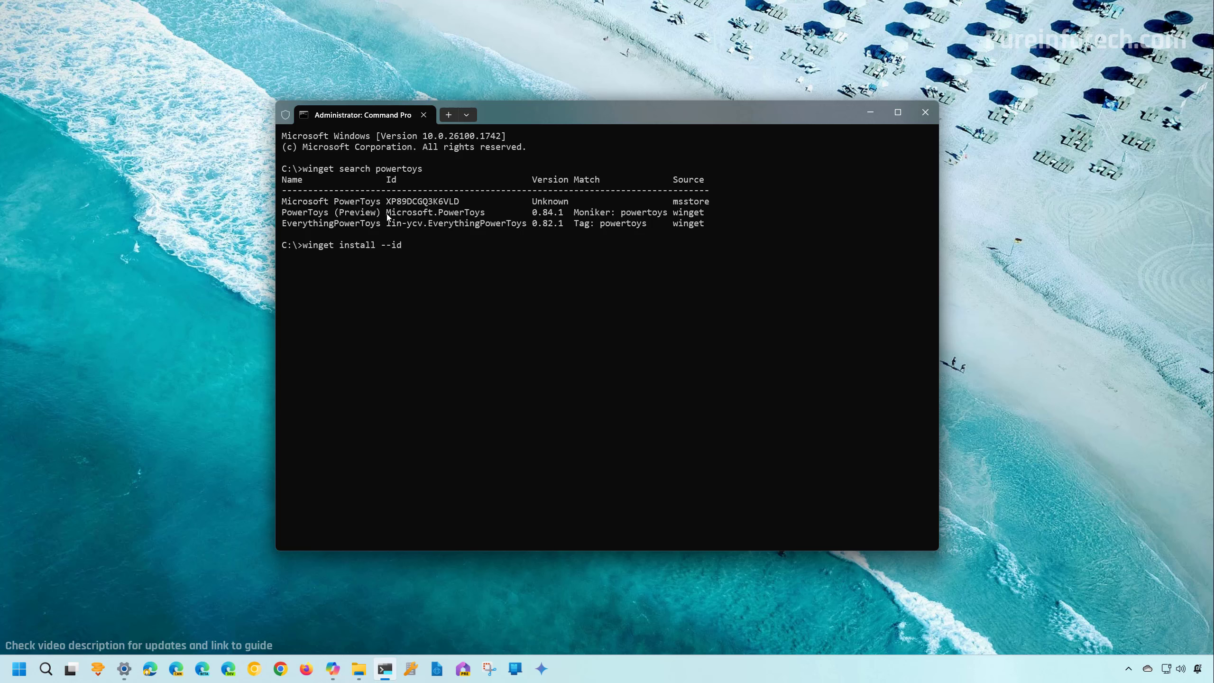
left_click_drag(387, 216, 484, 215)
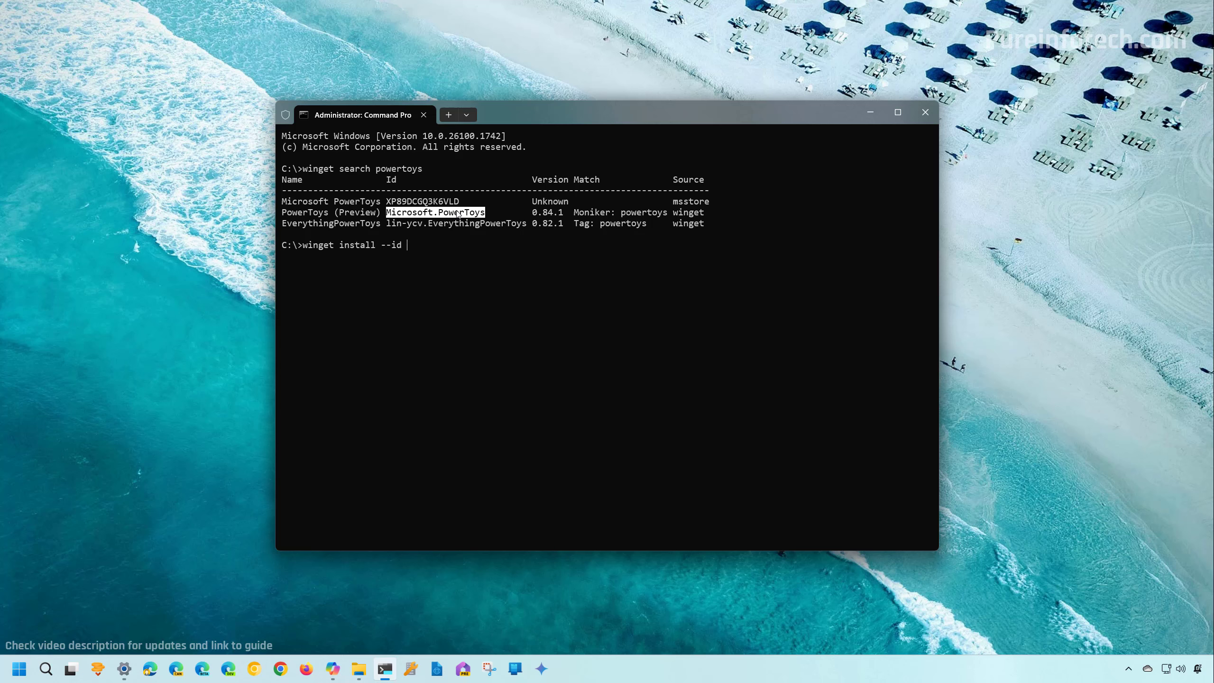
key("ctrl+c")
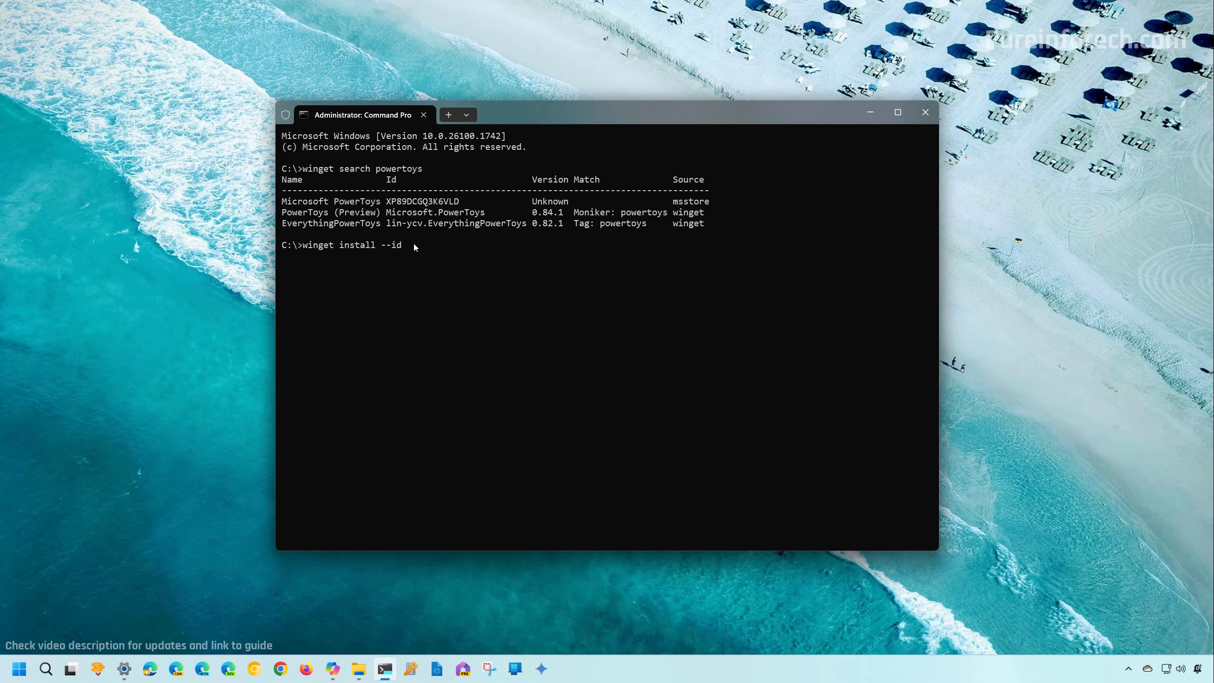
key("ctrl+v")
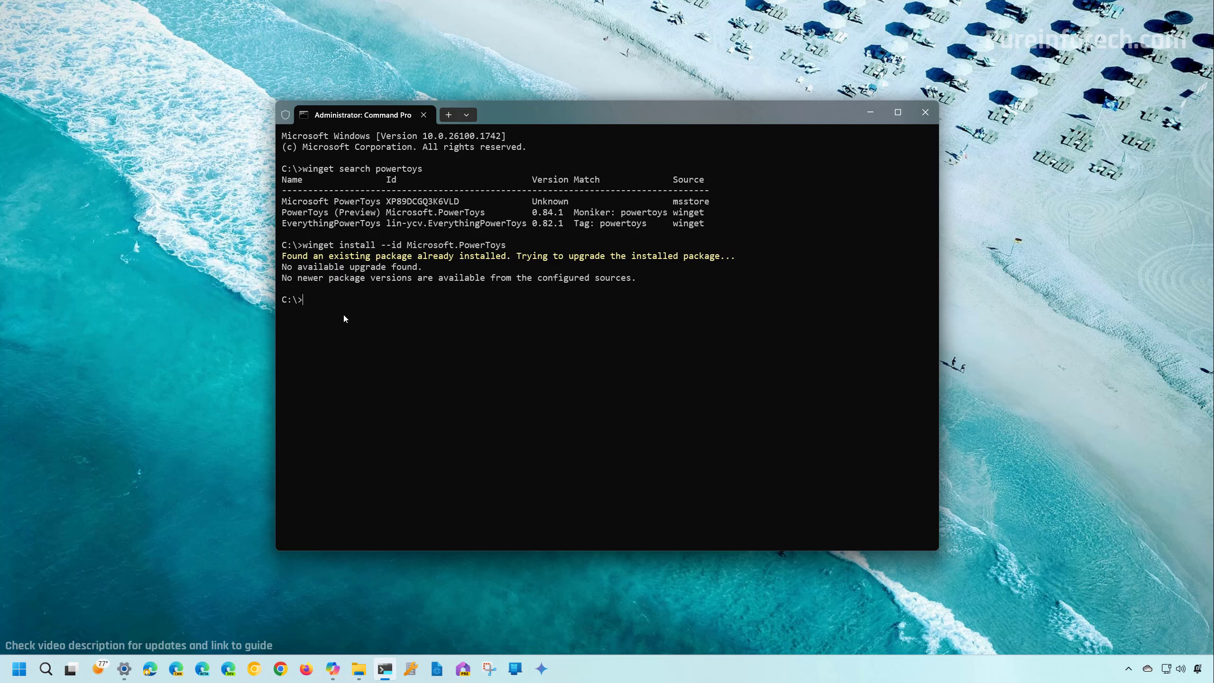
left_click(925, 113)
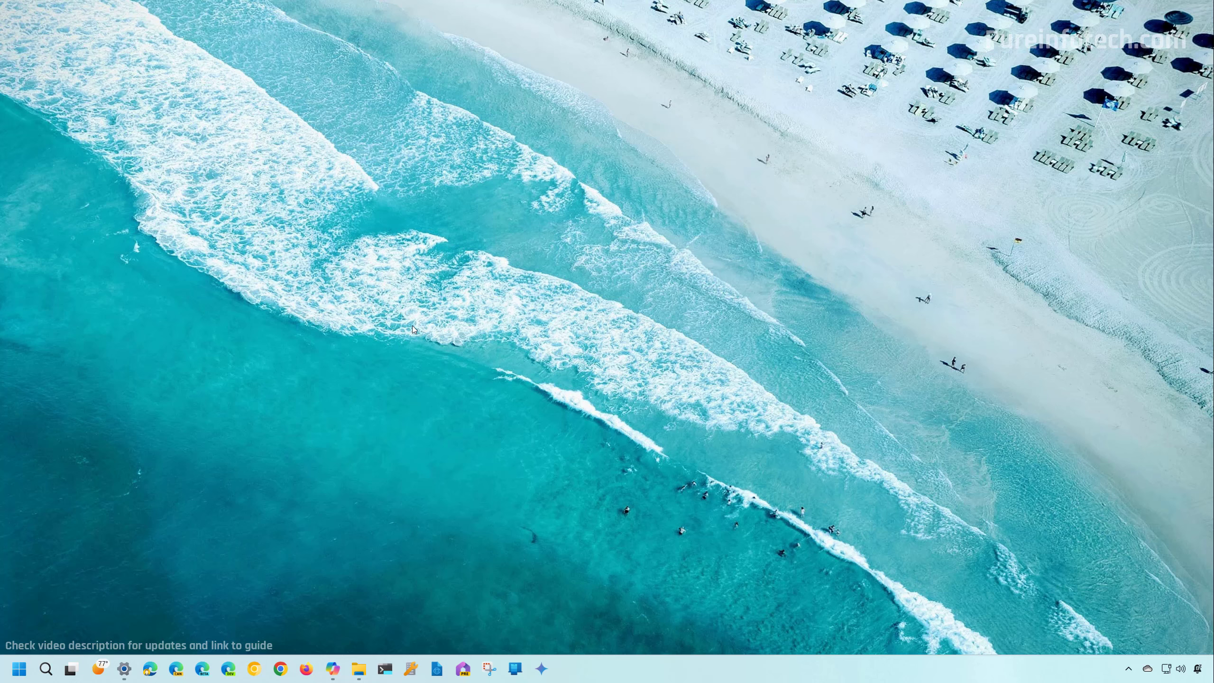
Step: Open PowerToys (Preview) and go to its Workspaces settings page
key("super")
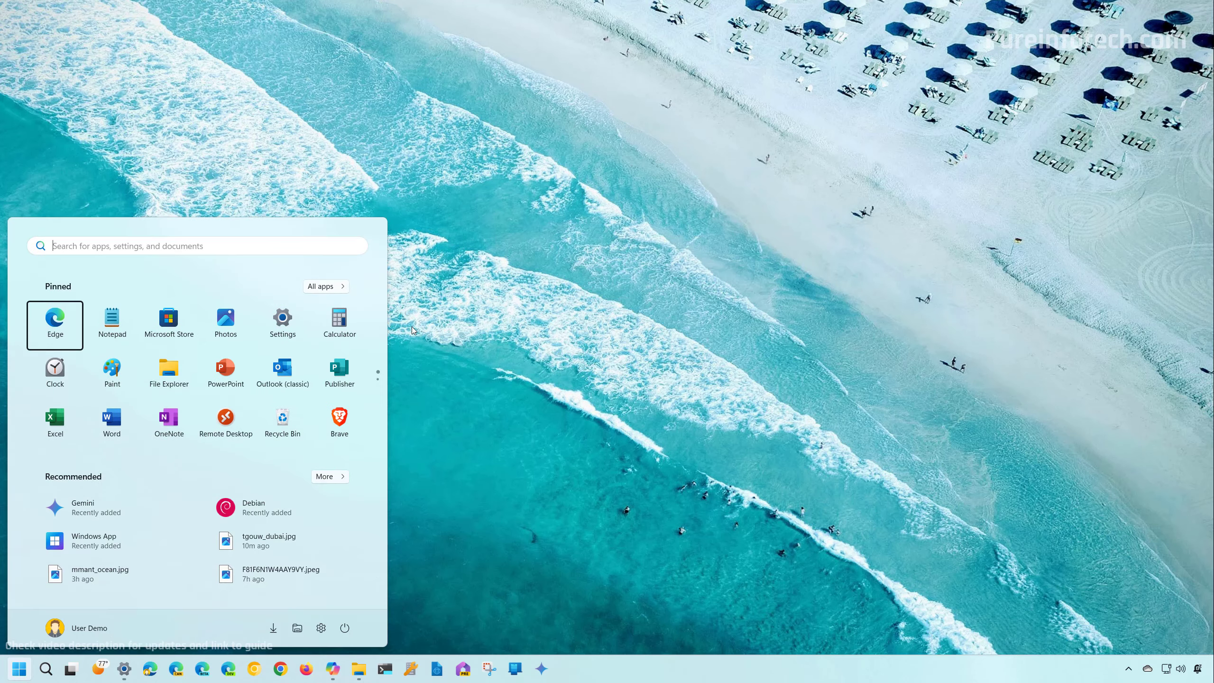
type("power")
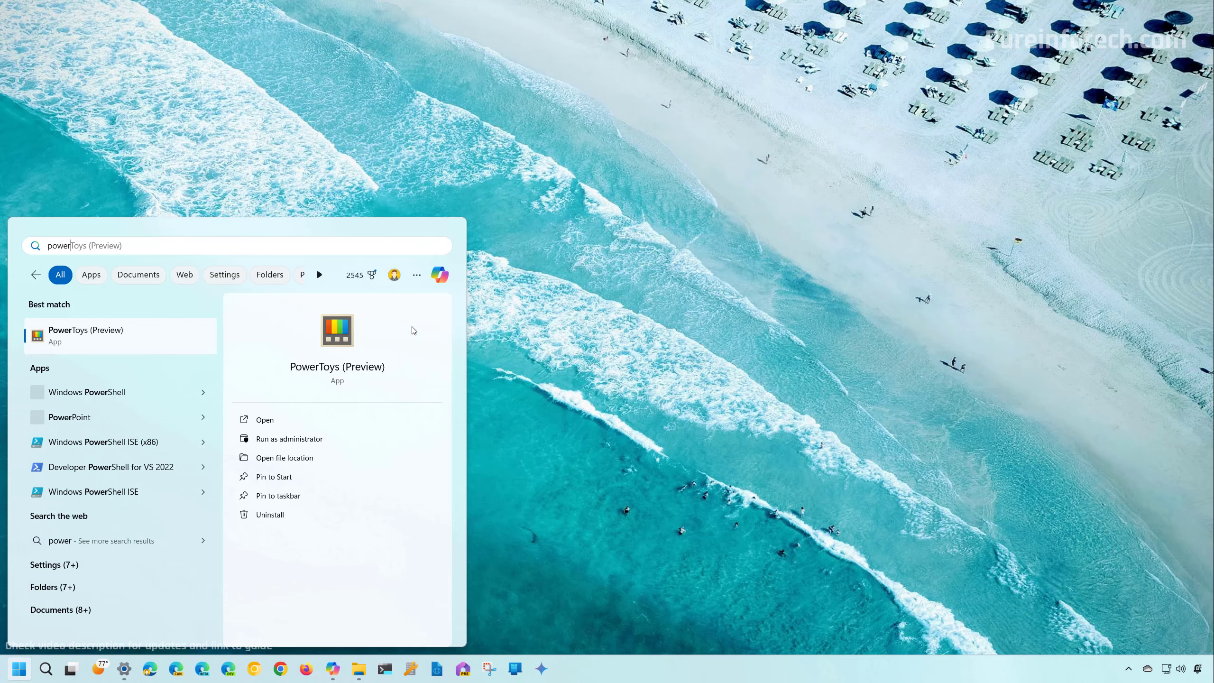
left_click(90, 348)
scroll(306, 336, "down", 5)
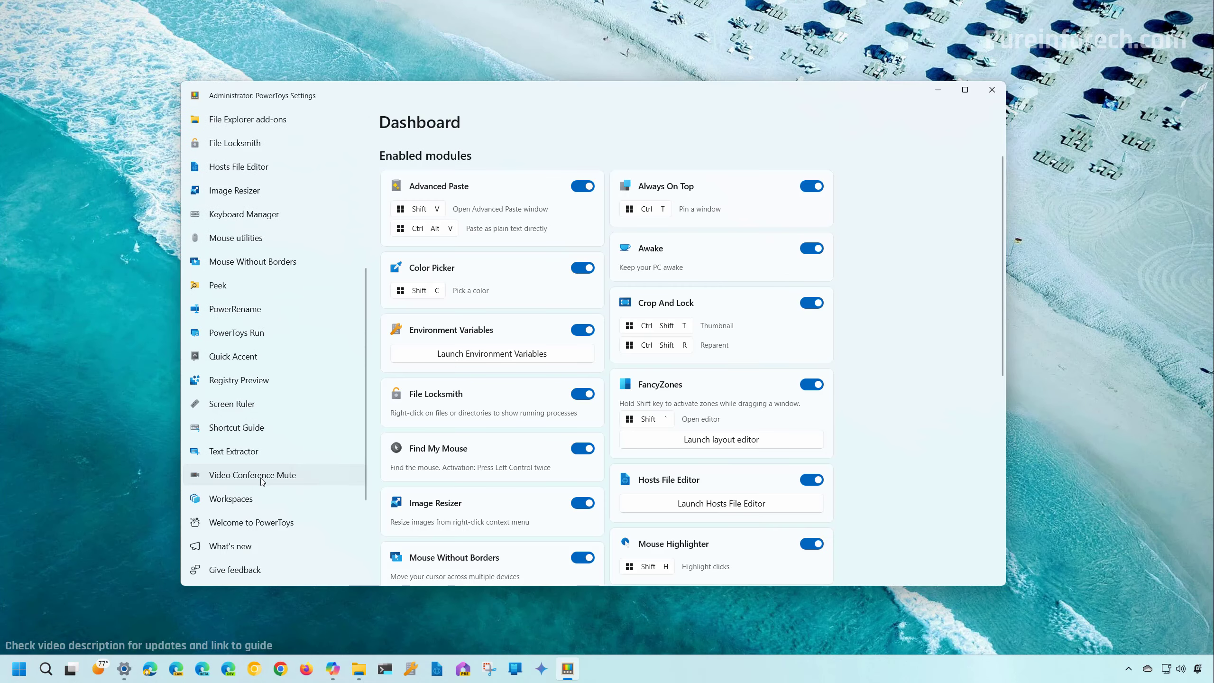
left_click(236, 503)
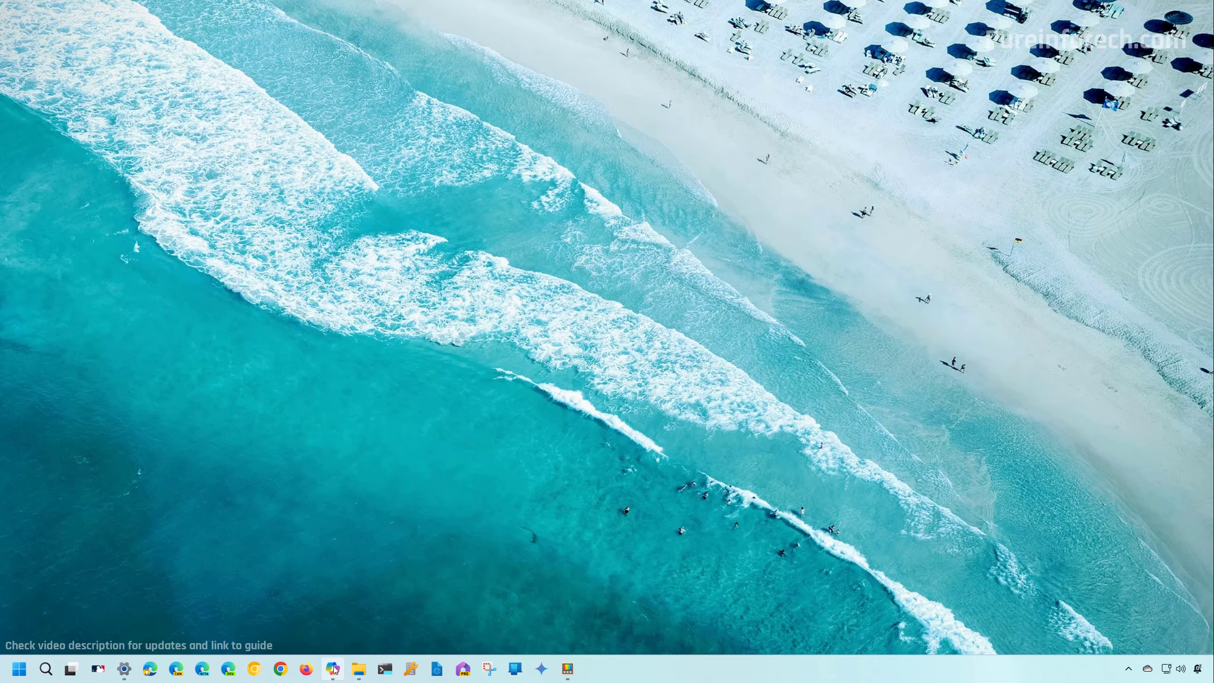
Step: Open Copilot, move its window into the desktop's upper-left corner and shrink it to leave room for other apps
left_click(334, 670)
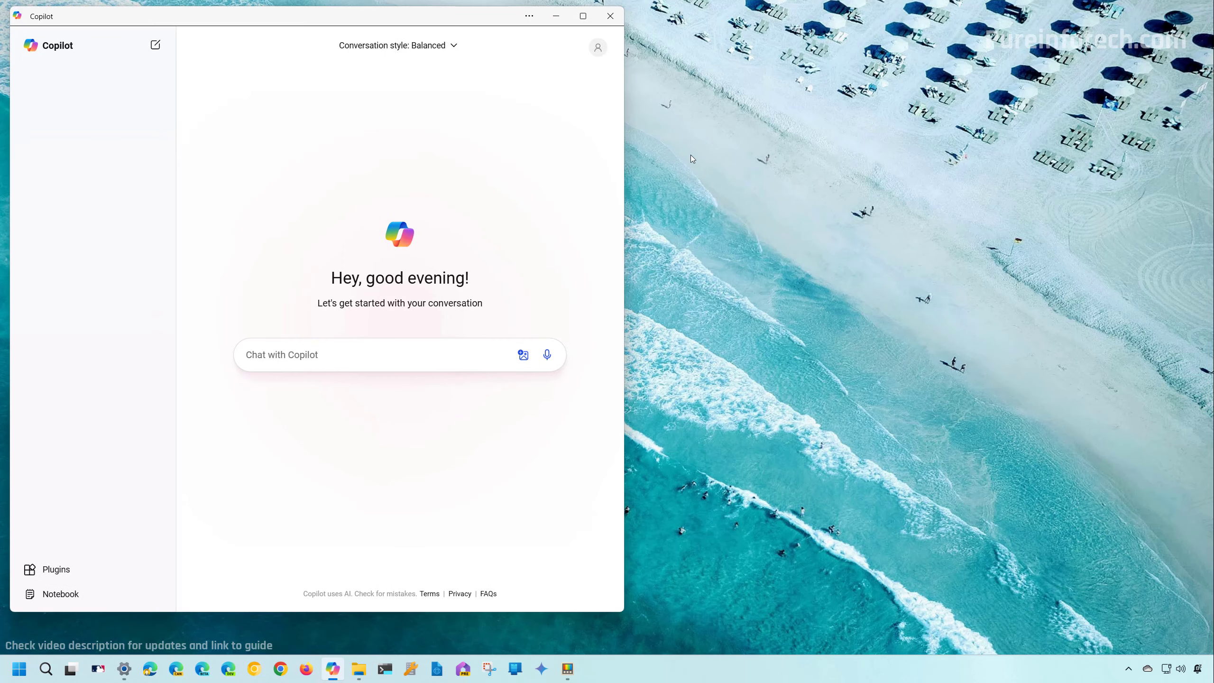
left_click_drag(269, 22, 262, 16)
left_click_drag(614, 610, 508, 456)
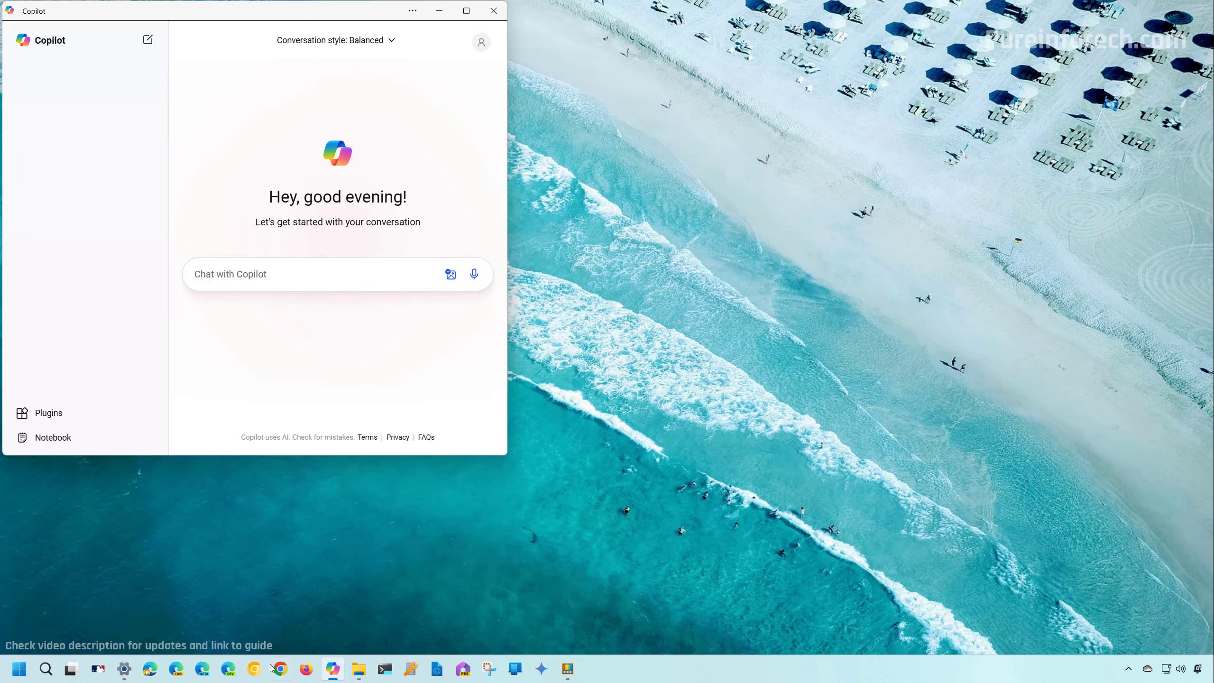
Step: Open Microsoft Edge and place its window beside Copilot on the upper-right part of the desktop
left_click(150, 669)
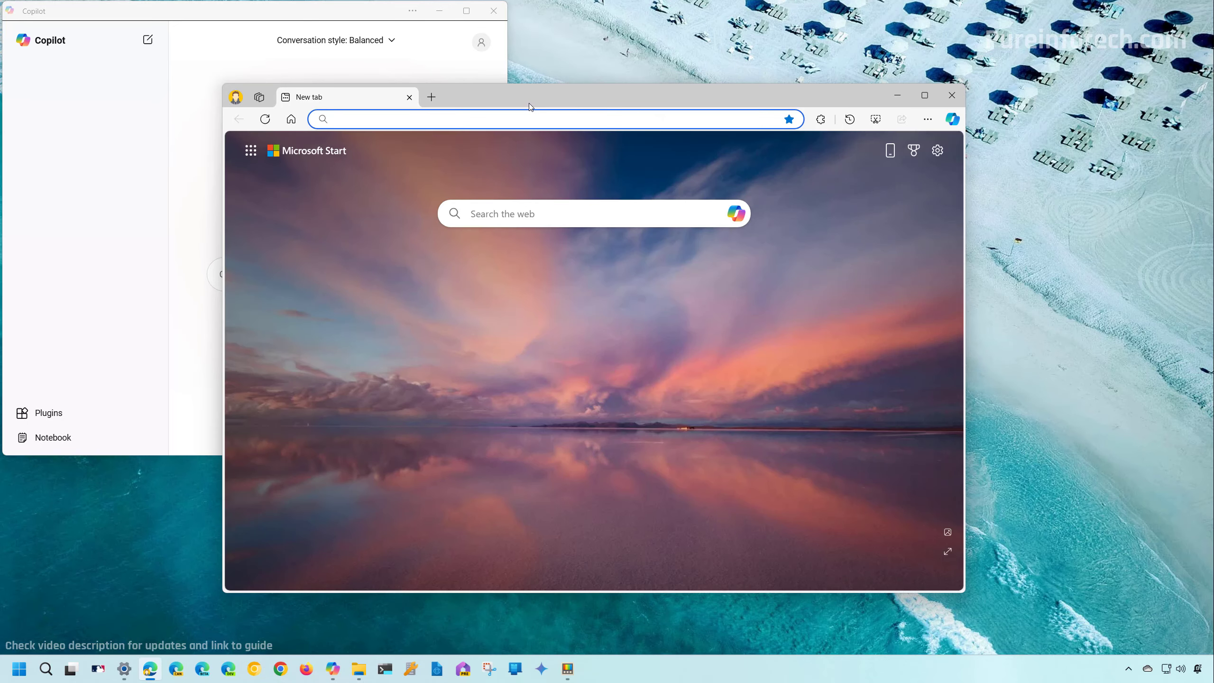
left_click_drag(529, 106, 828, 25)
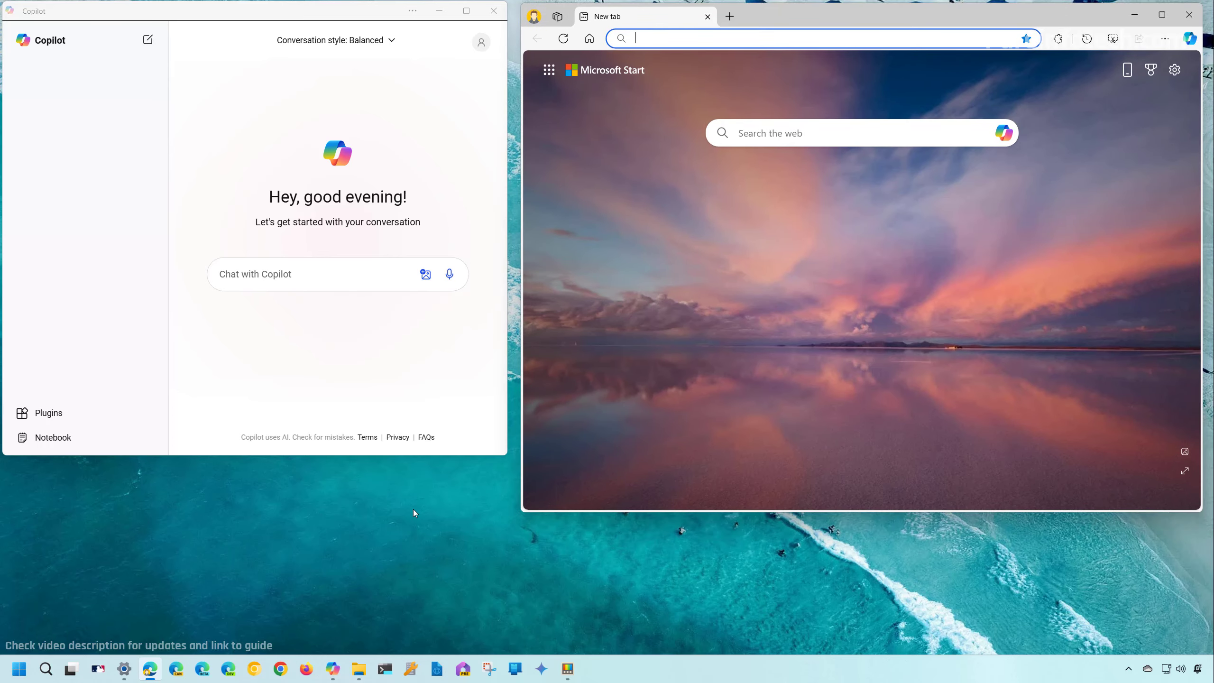
mouse_move(359, 674)
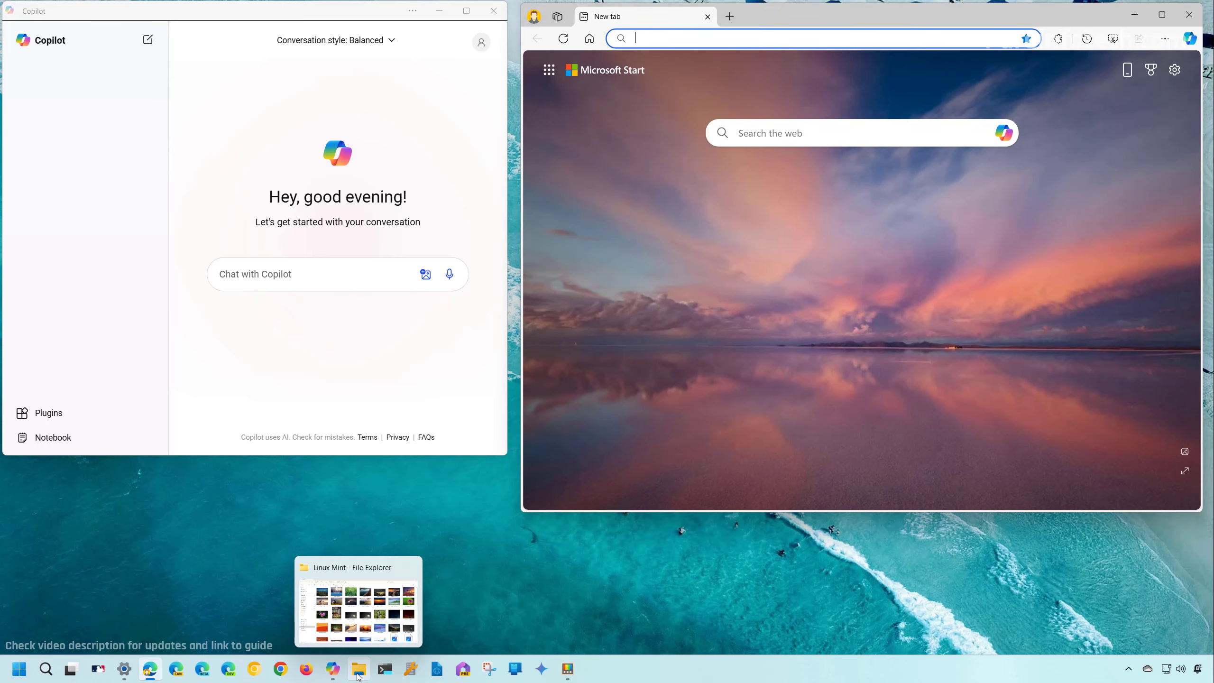
Step: Open Windows Settings beneath Copilot with its width matched to the Copilot window, and open Paint
left_click(123, 669)
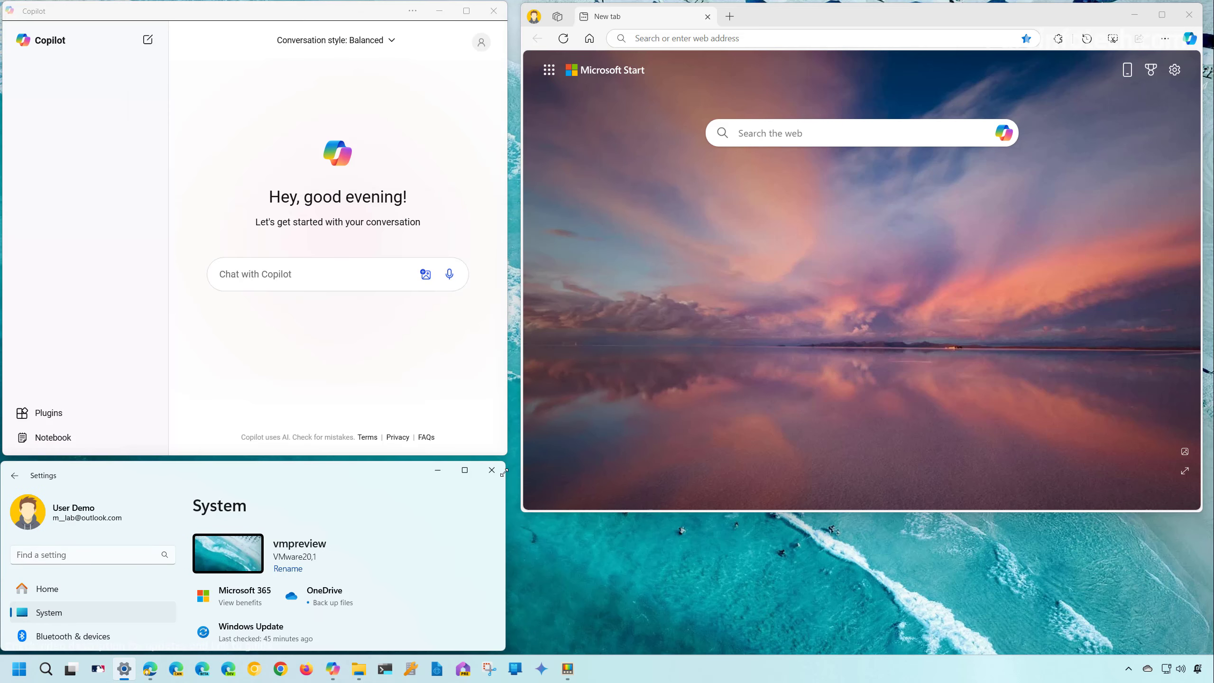
left_click_drag(504, 473, 507, 474)
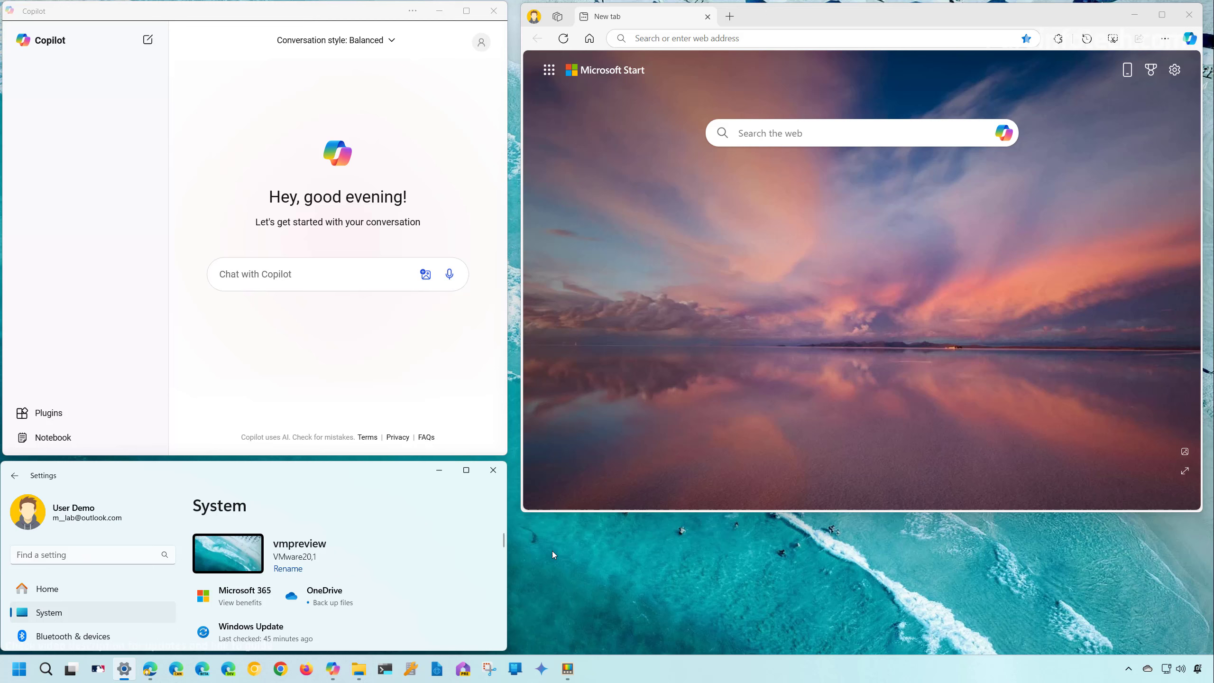
left_click(23, 668)
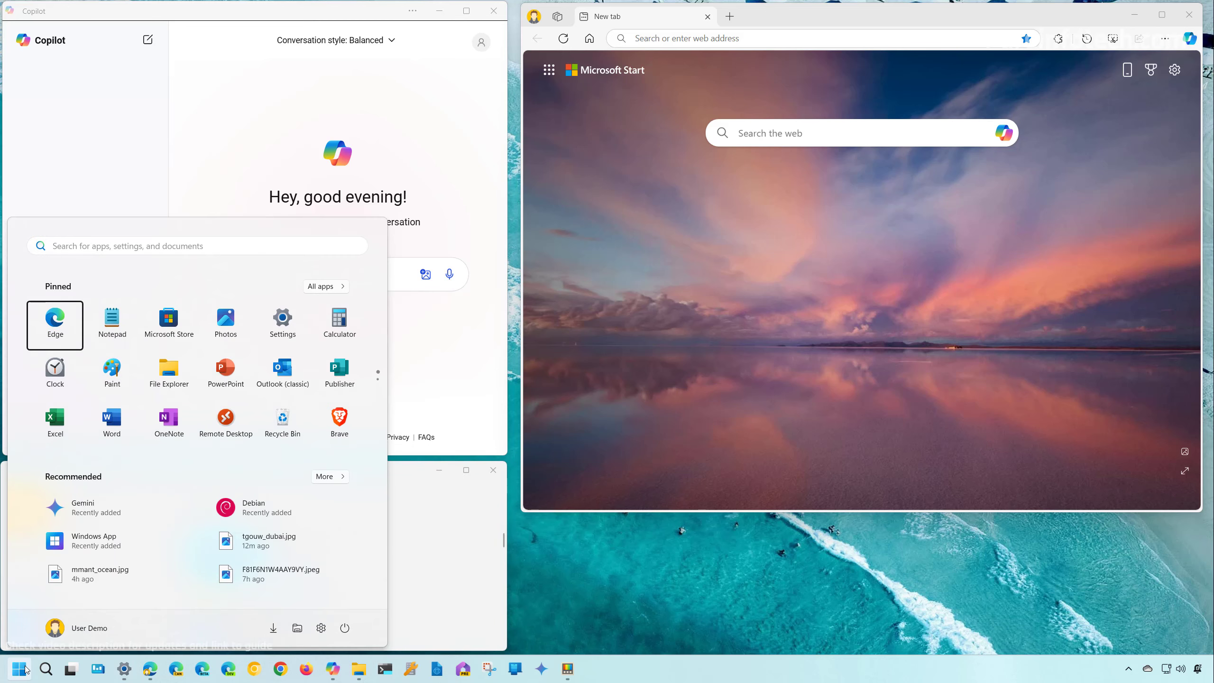
left_click(112, 368)
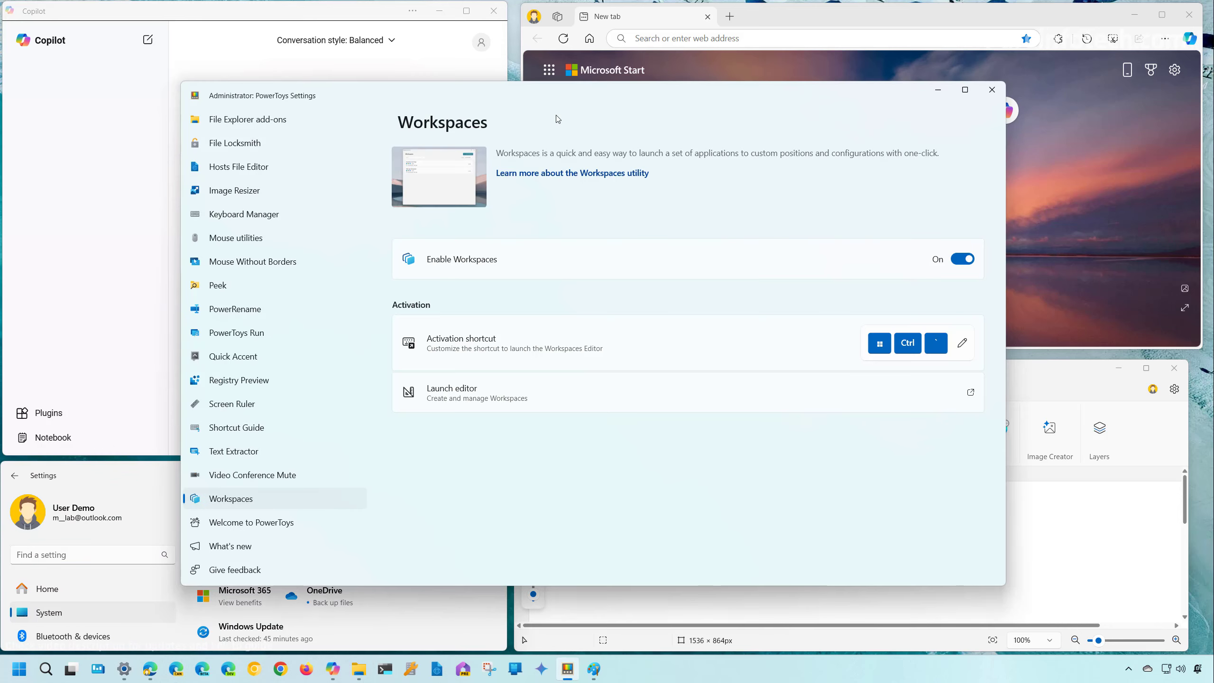
Step: Launch the Workspaces editor and capture the current window layout as a new workspace
left_click(476, 394)
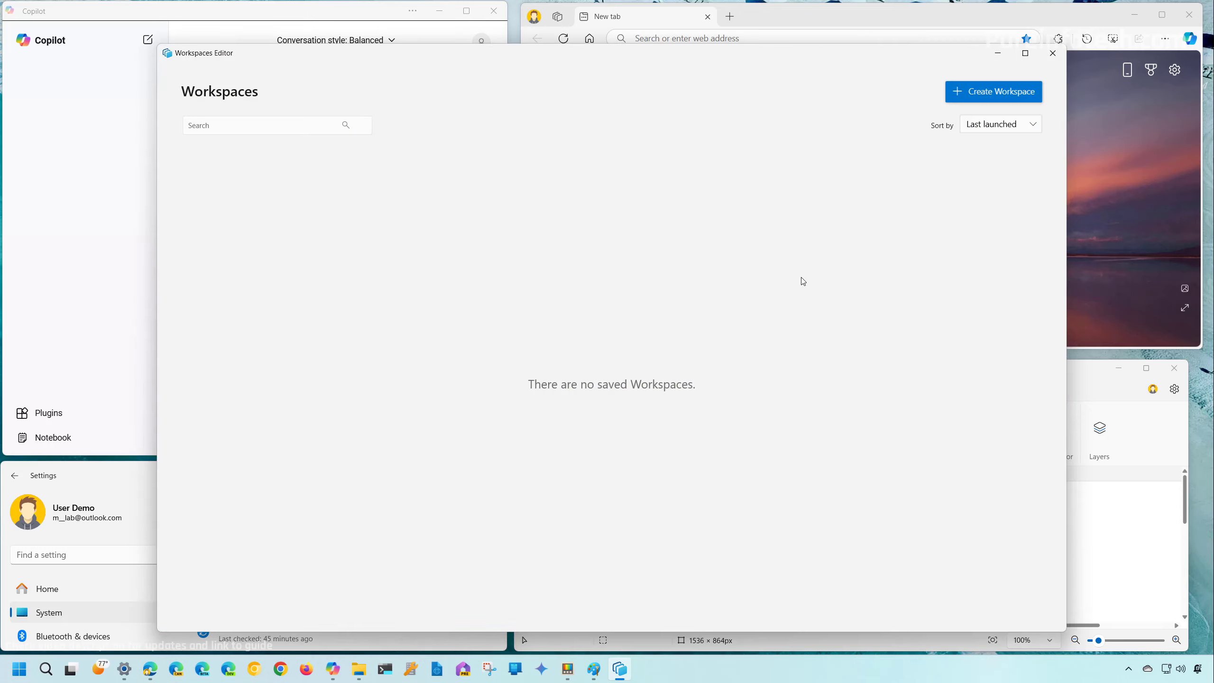
left_click(984, 92)
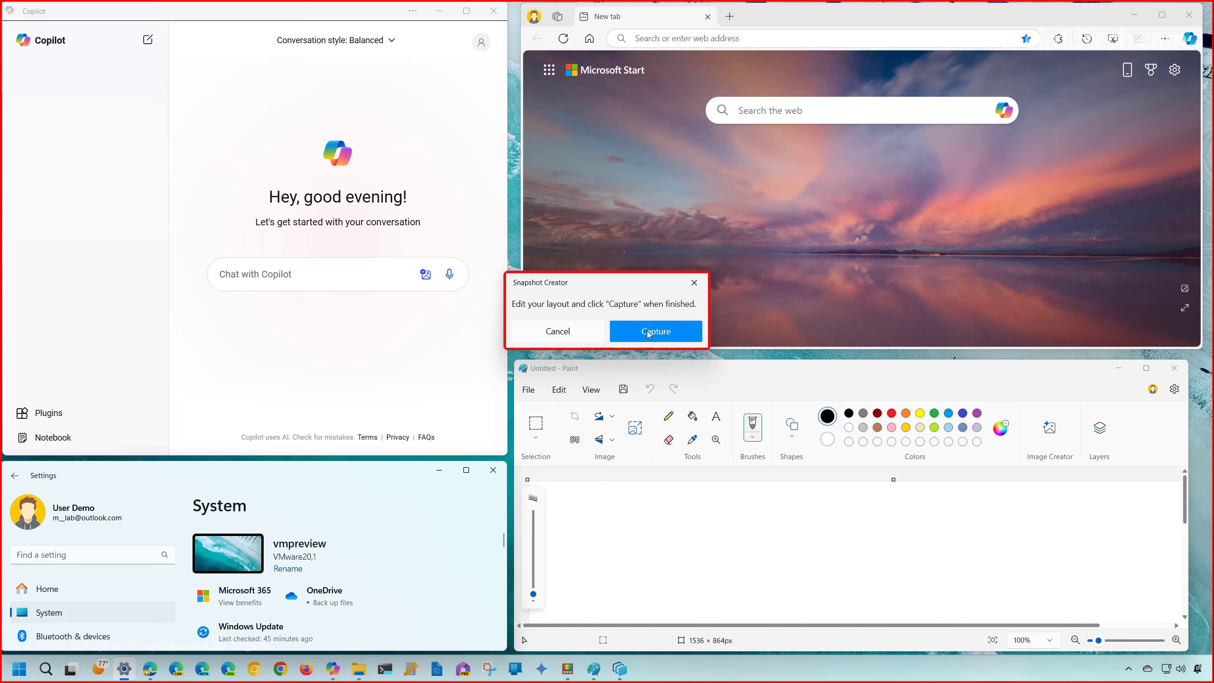
left_click(648, 332)
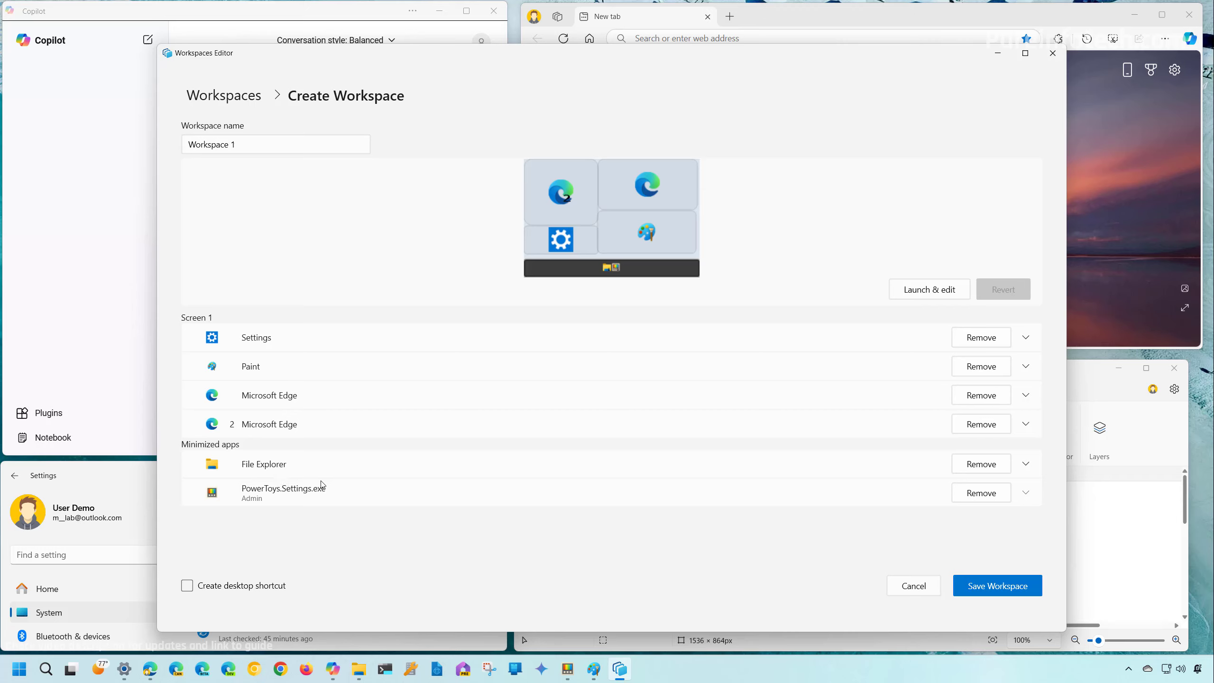
Step: Remove the minimized File Explorer and PowerToys.Settings.exe entries from the new workspace
left_click(982, 464)
left_click(983, 497)
Step: Examine the Settings app's launch options in the workspace, including CLI arguments, the Minimized option and the window position and size
left_click(379, 342)
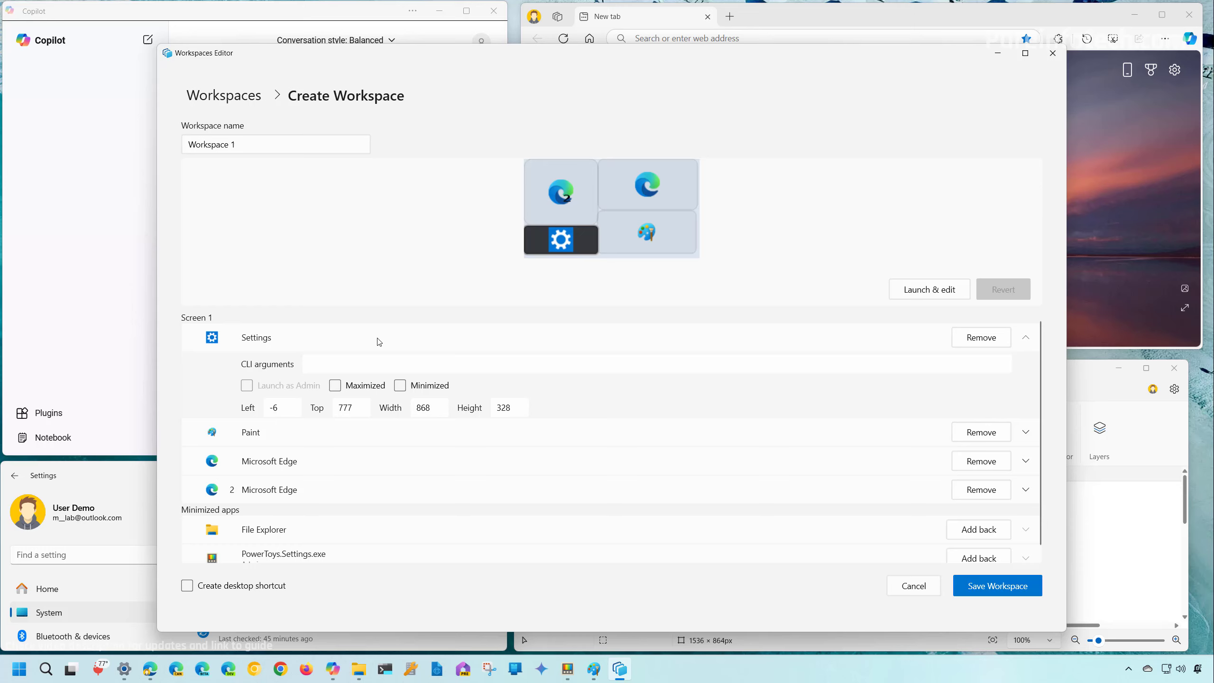
left_click(400, 387)
left_click(400, 386)
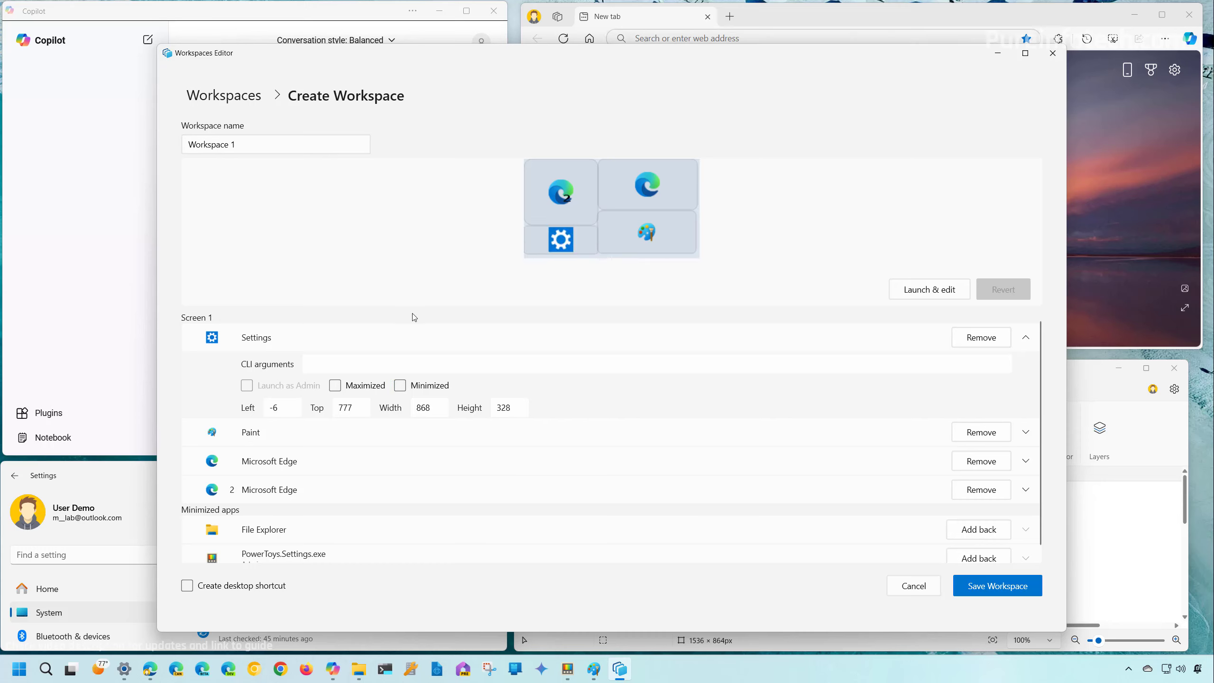
left_click(333, 361)
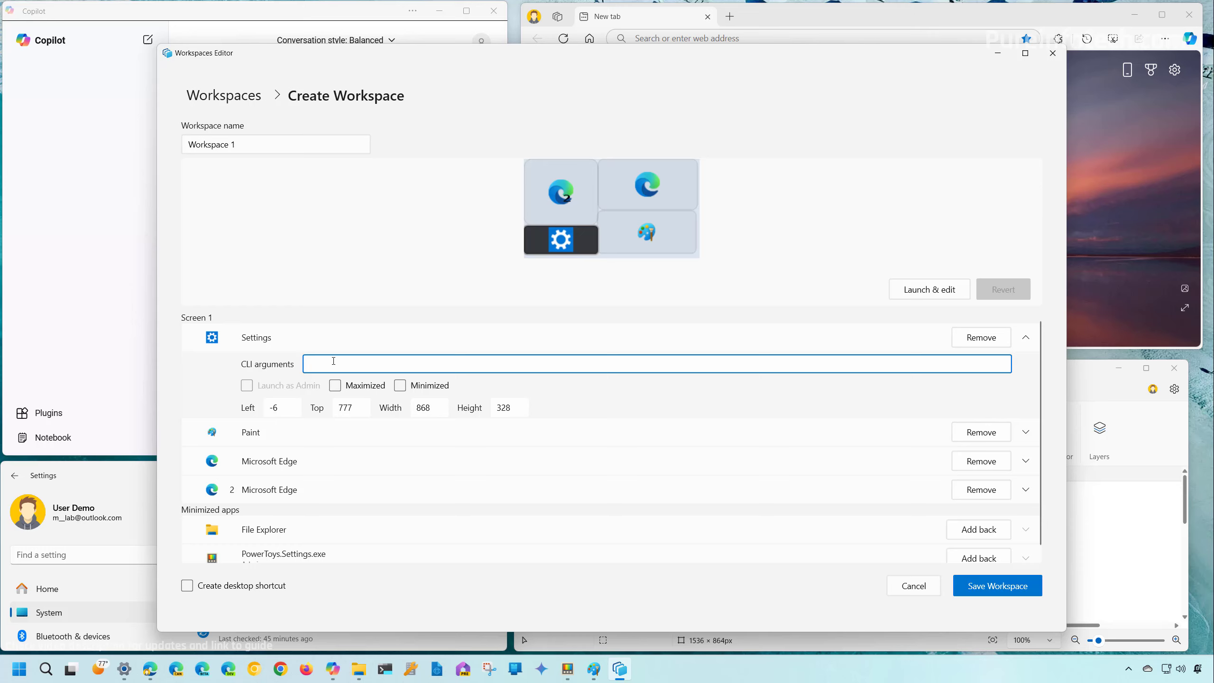
left_click(354, 344)
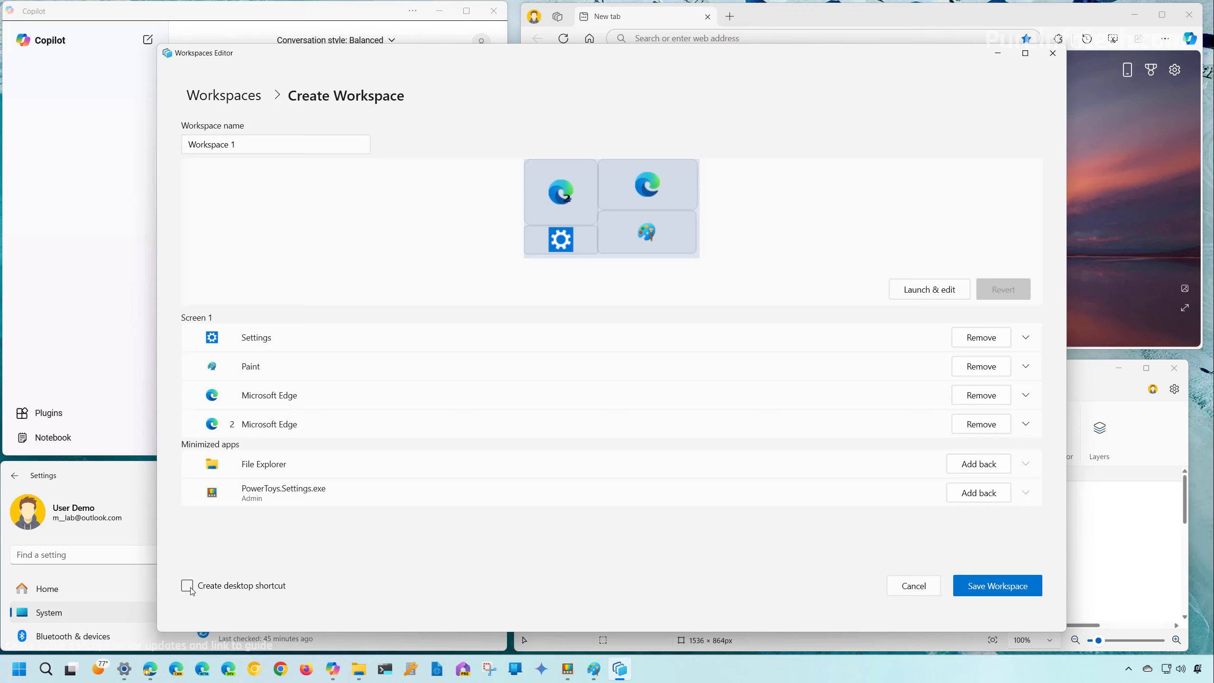
Step: Rename the workspace as My Workspace and save it
left_click_drag(238, 144, 182, 143)
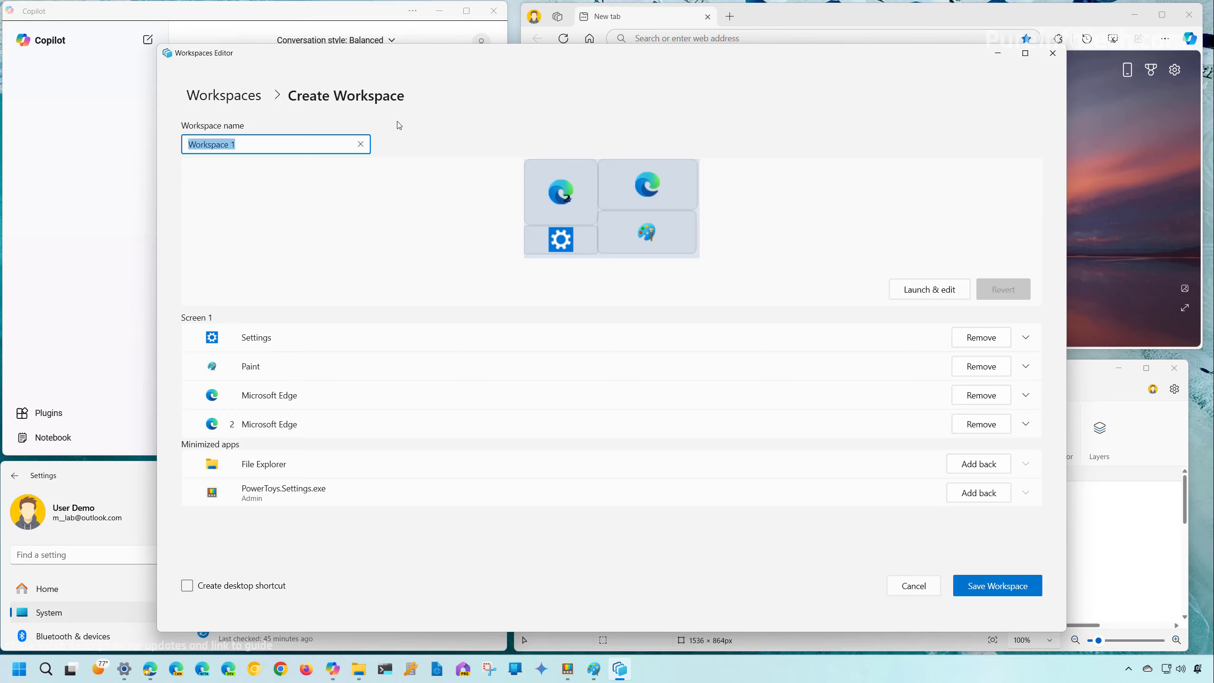
key("Home")
type("My")
key("BackSpace")
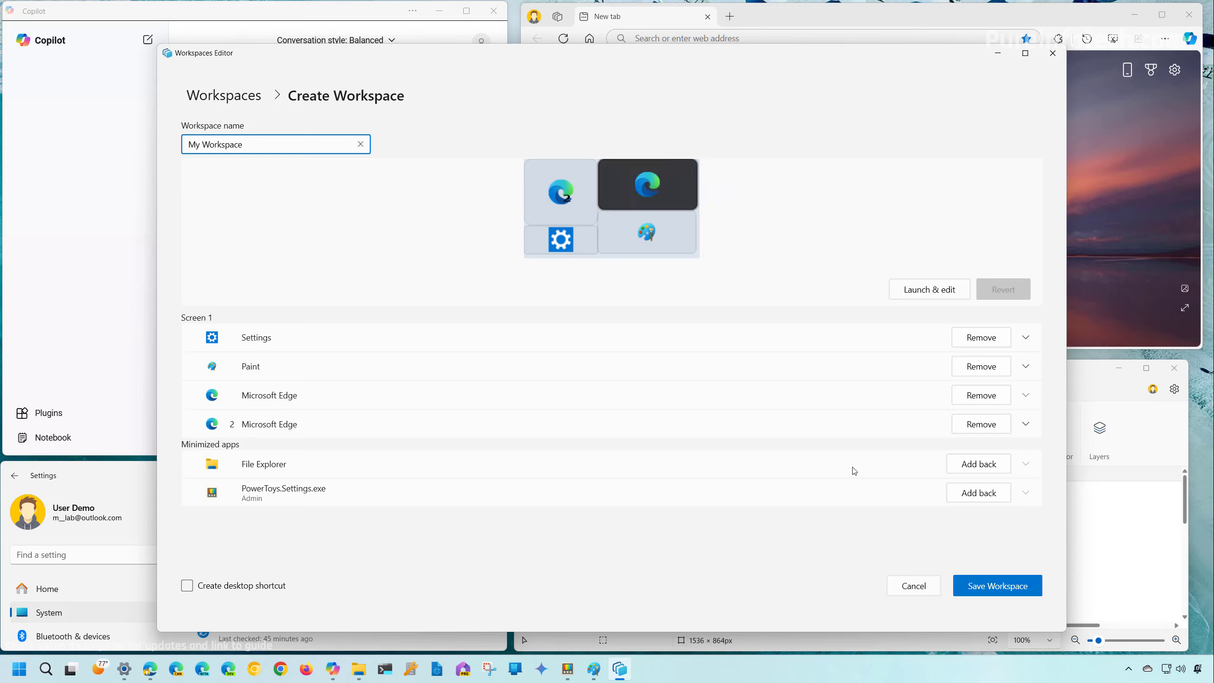
left_click(989, 590)
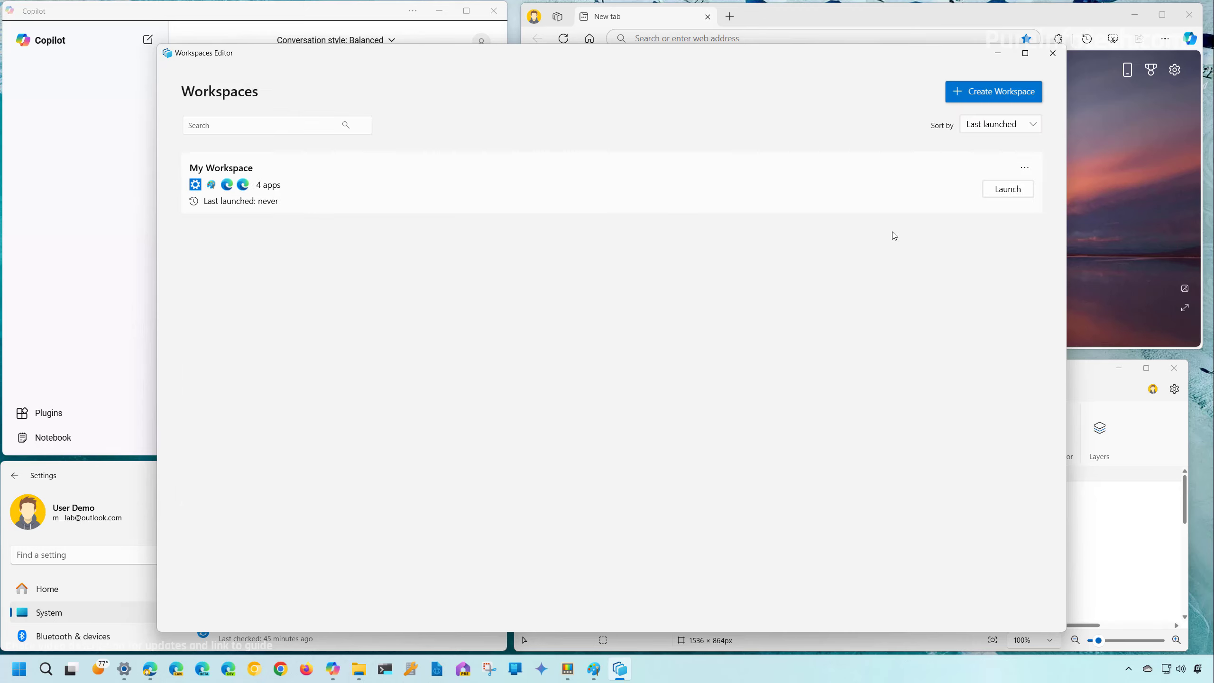
Step: Close the Workspaces editor and the open Copilot, Settings, Paint and Edge windows
left_click(1054, 54)
left_click(495, 11)
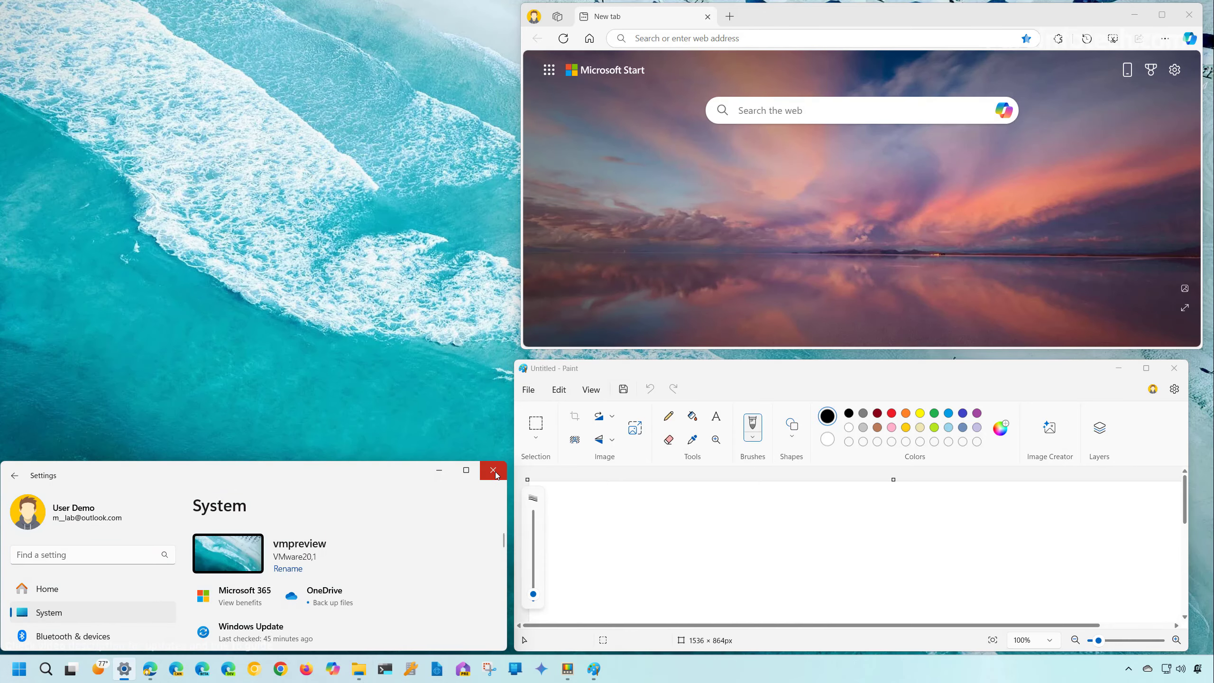
left_click(493, 470)
left_click(1174, 368)
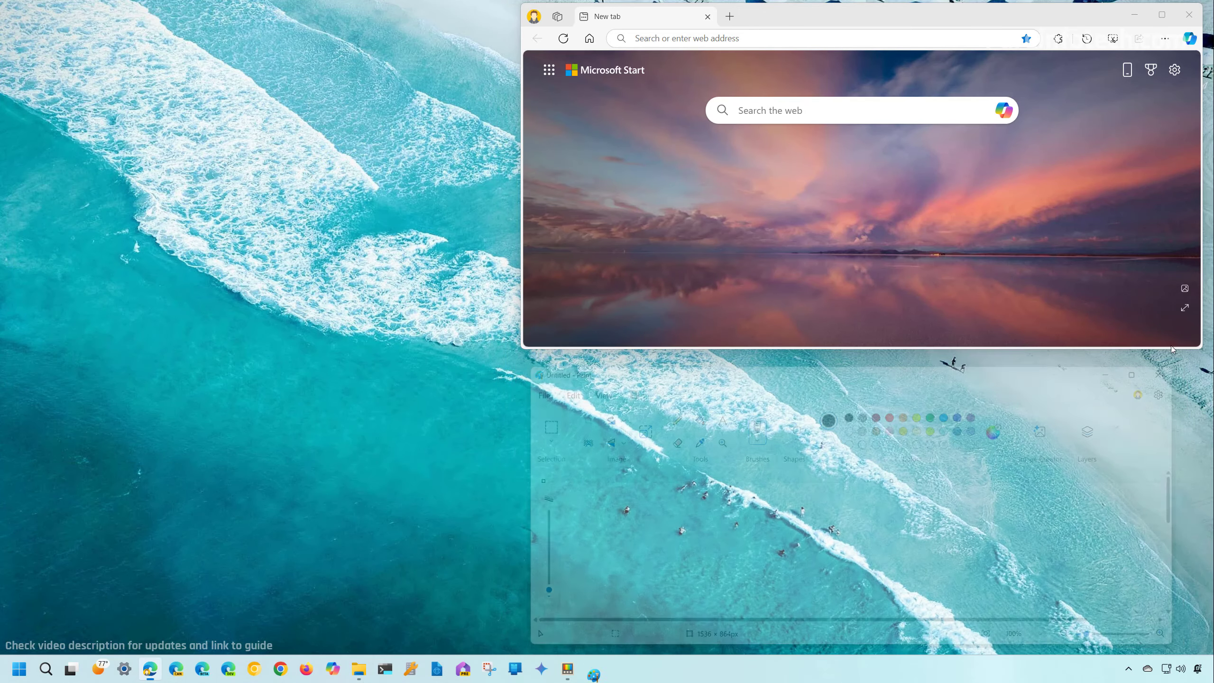
left_click(1189, 14)
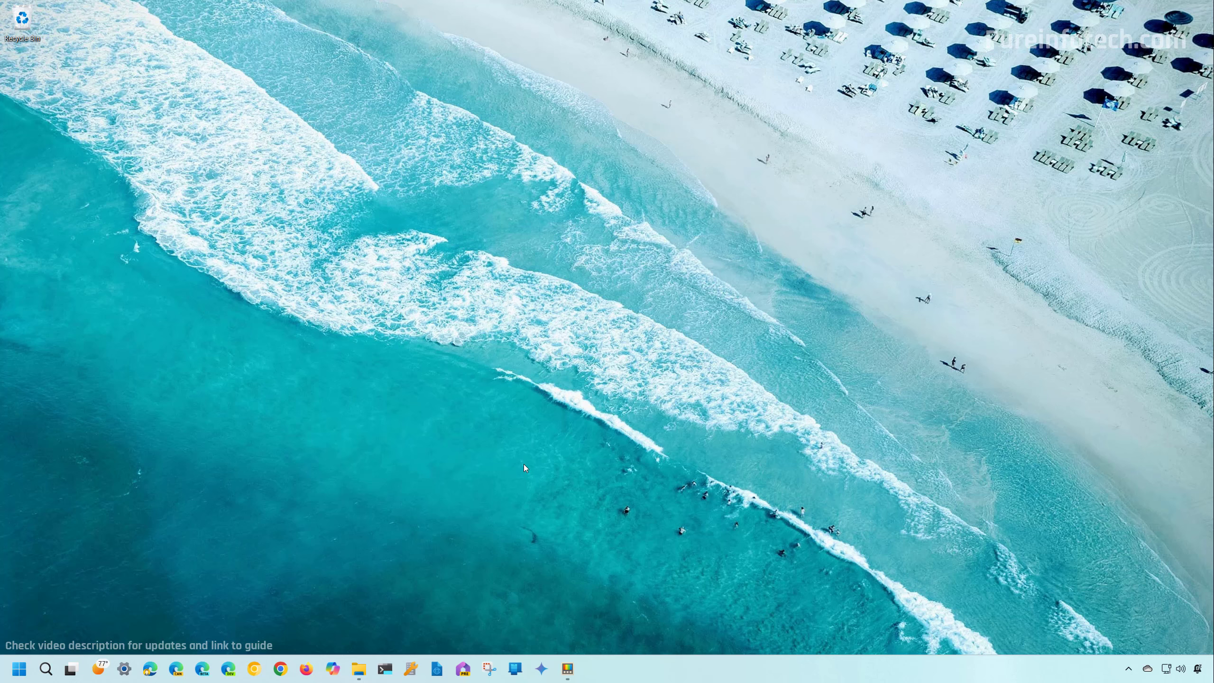
Step: Reopen the Workspaces editor from PowerToys Settings, enable Create desktop shortcut for My Workspace and save it
left_click(568, 668)
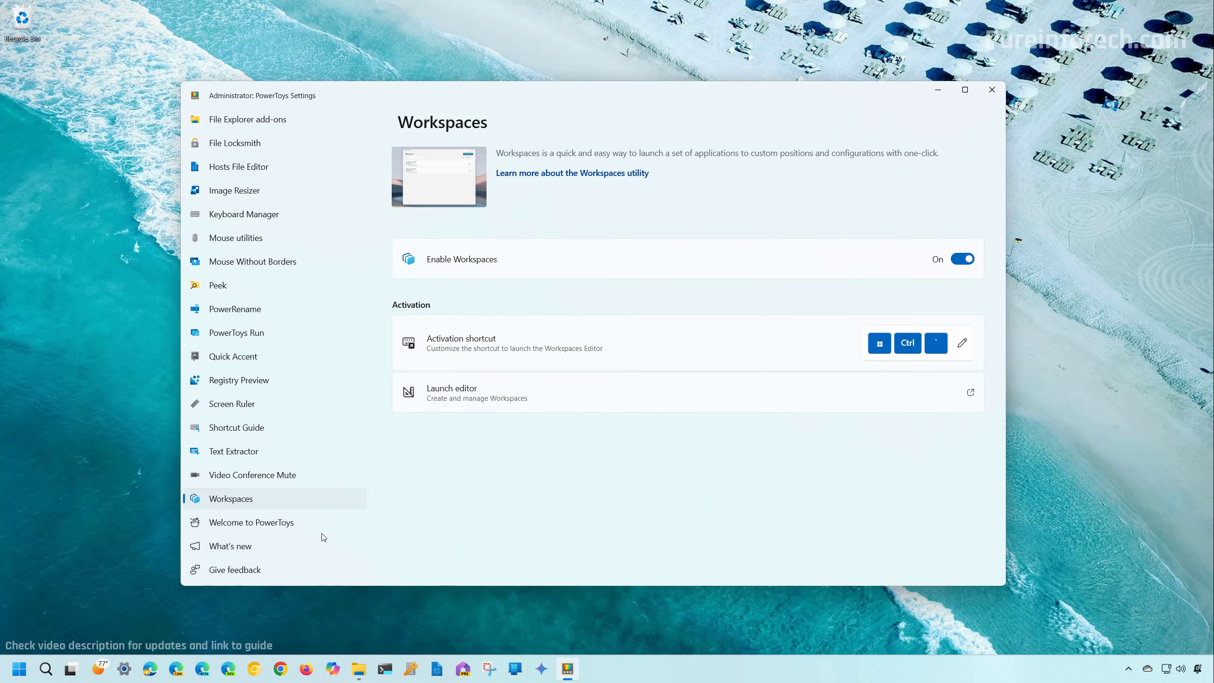
left_click(267, 504)
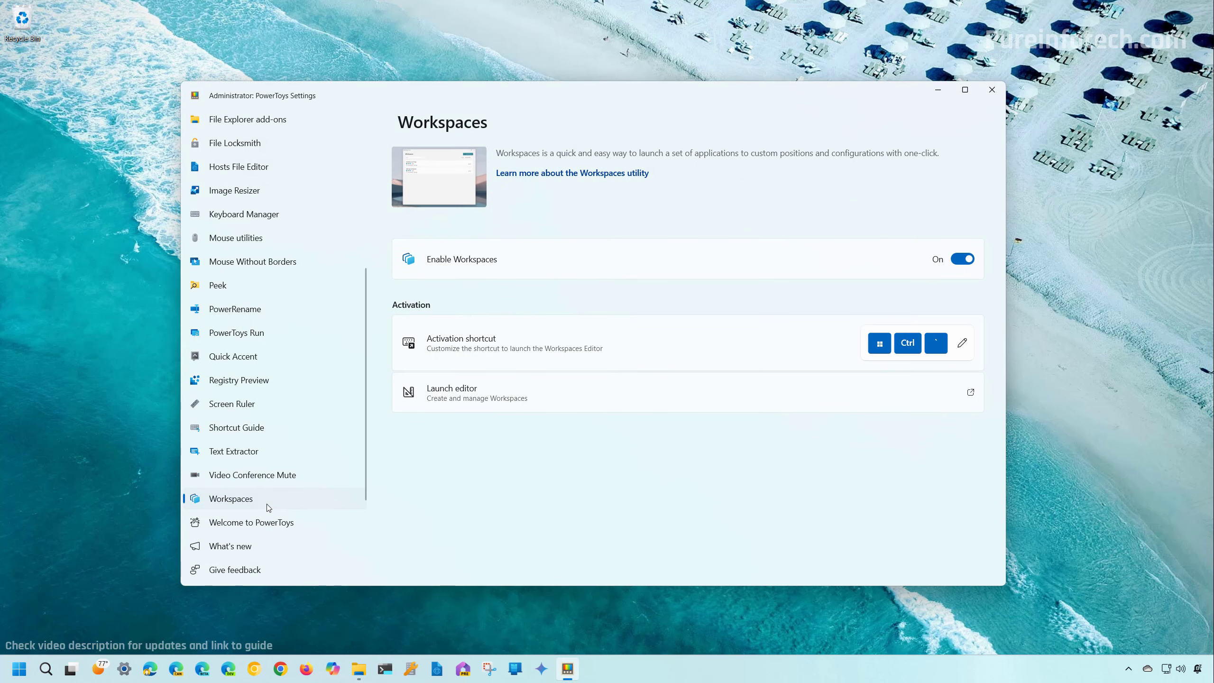
left_click(573, 397)
left_click(1020, 157)
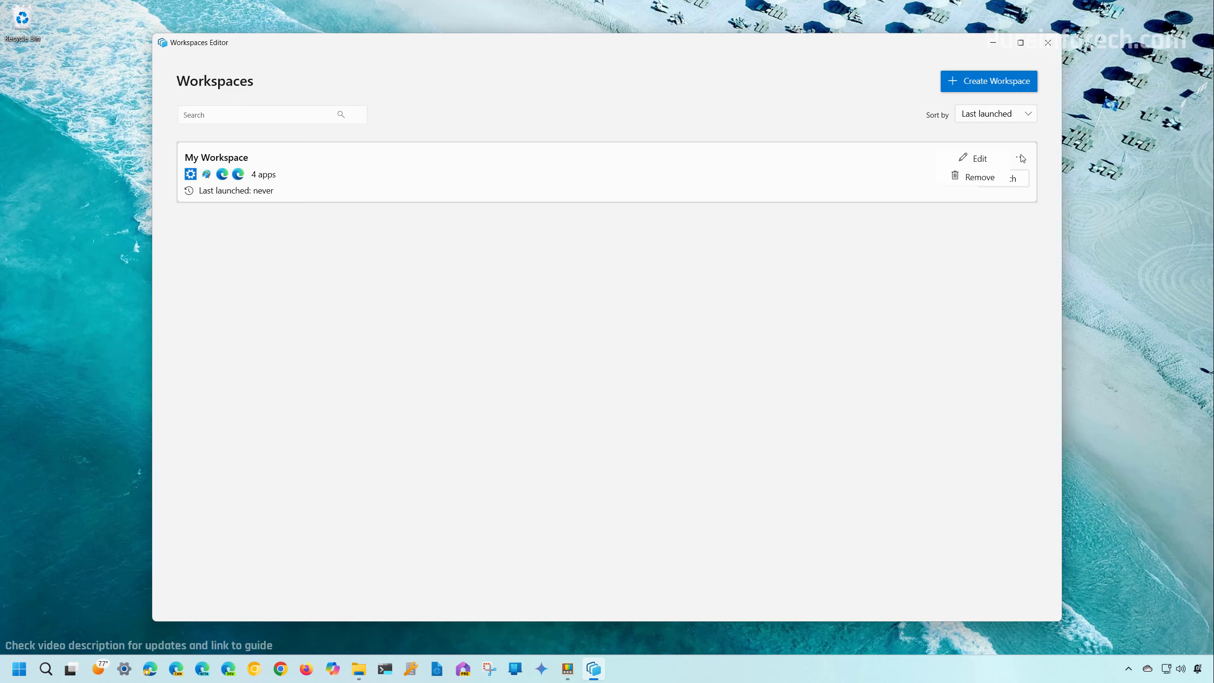
left_click(984, 163)
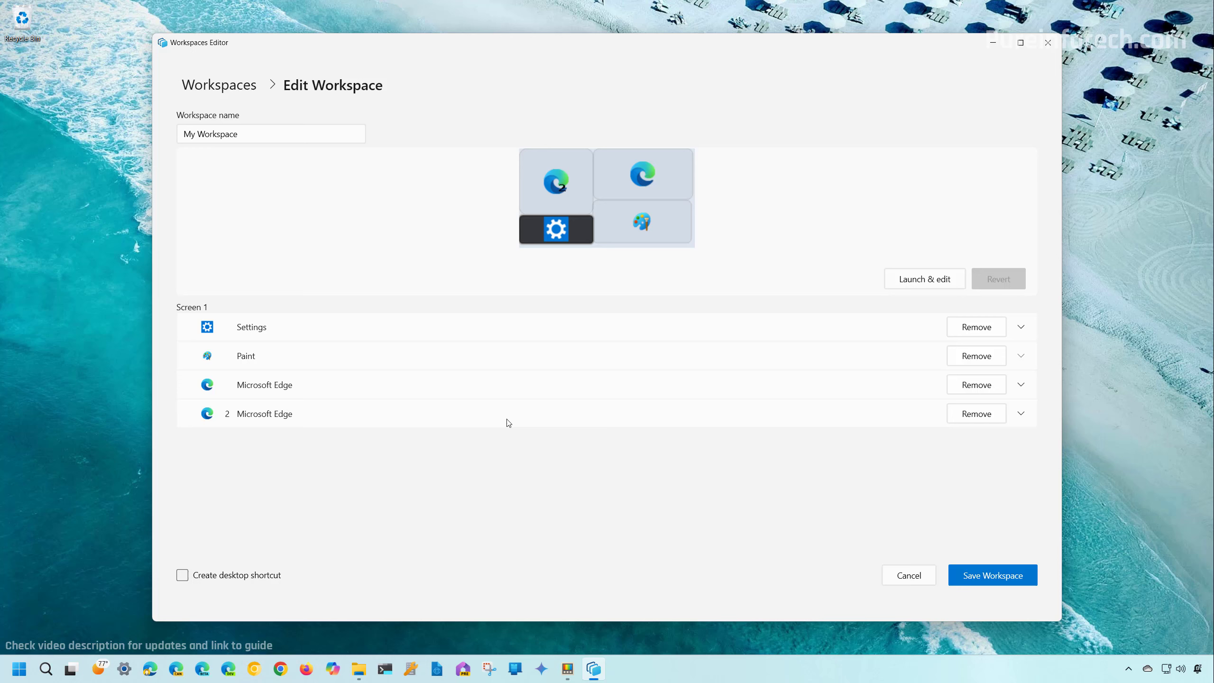
left_click(182, 576)
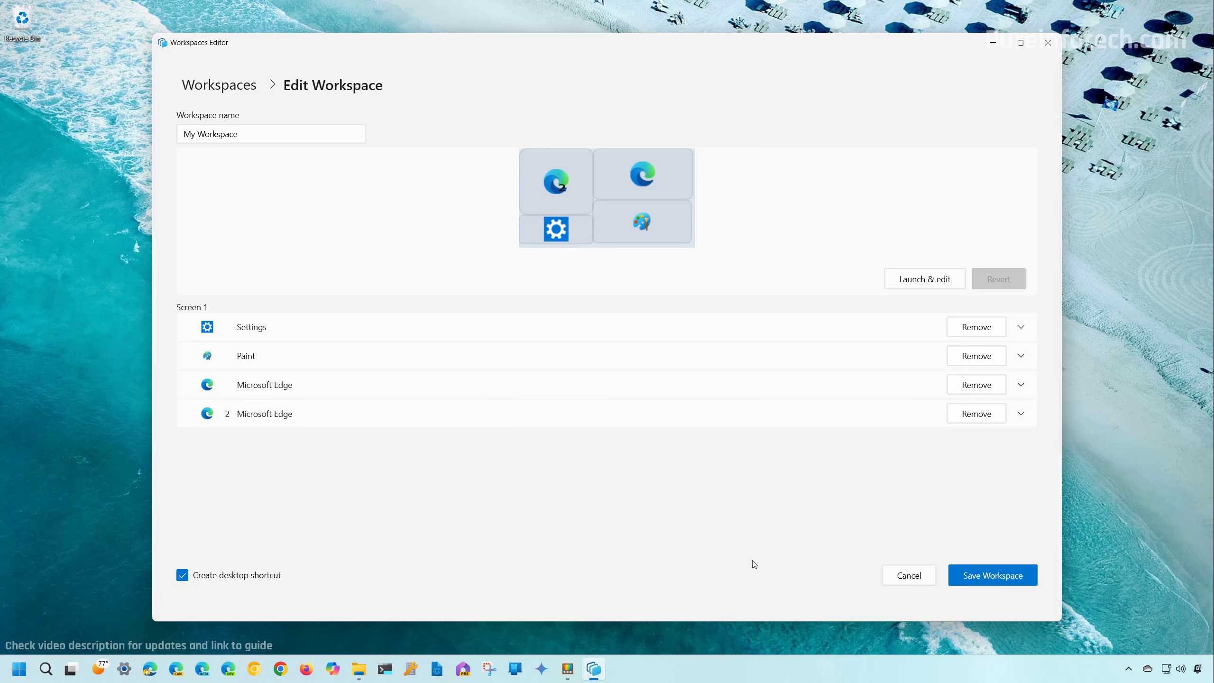
left_click(977, 575)
Step: Close the editor and launch My Workspace from its desktop shortcut, moving the shortcut lower on the desktop first
left_click(1048, 42)
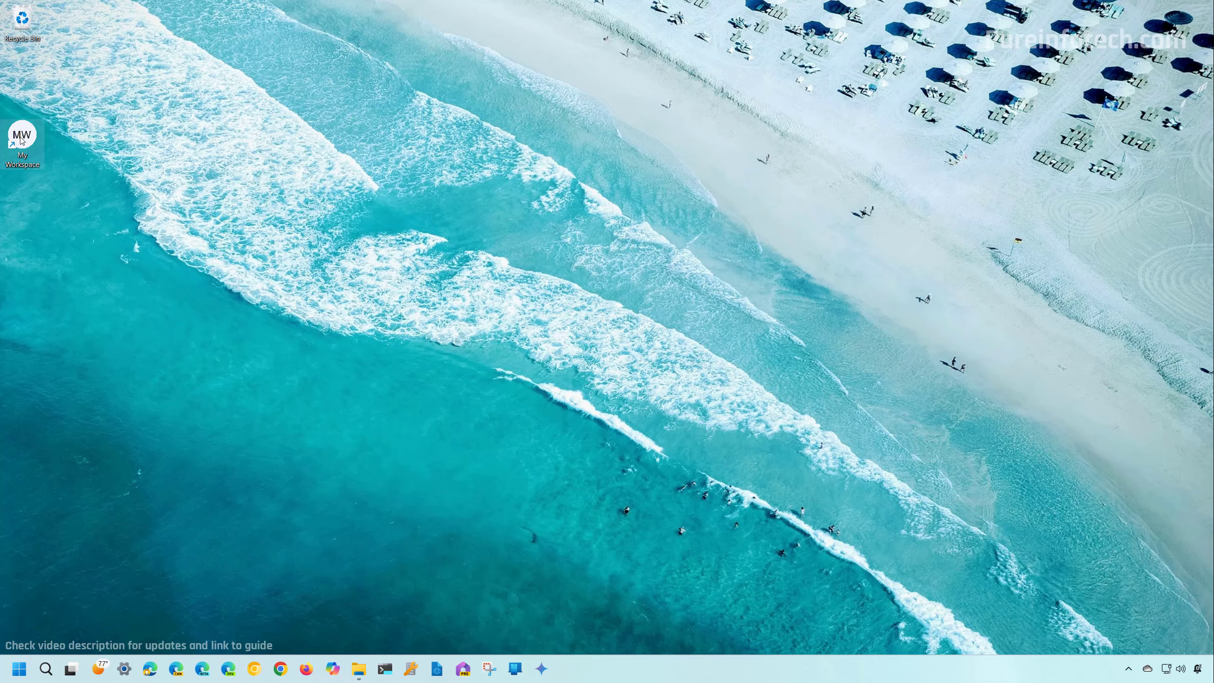
left_click_drag(17, 146, 65, 320)
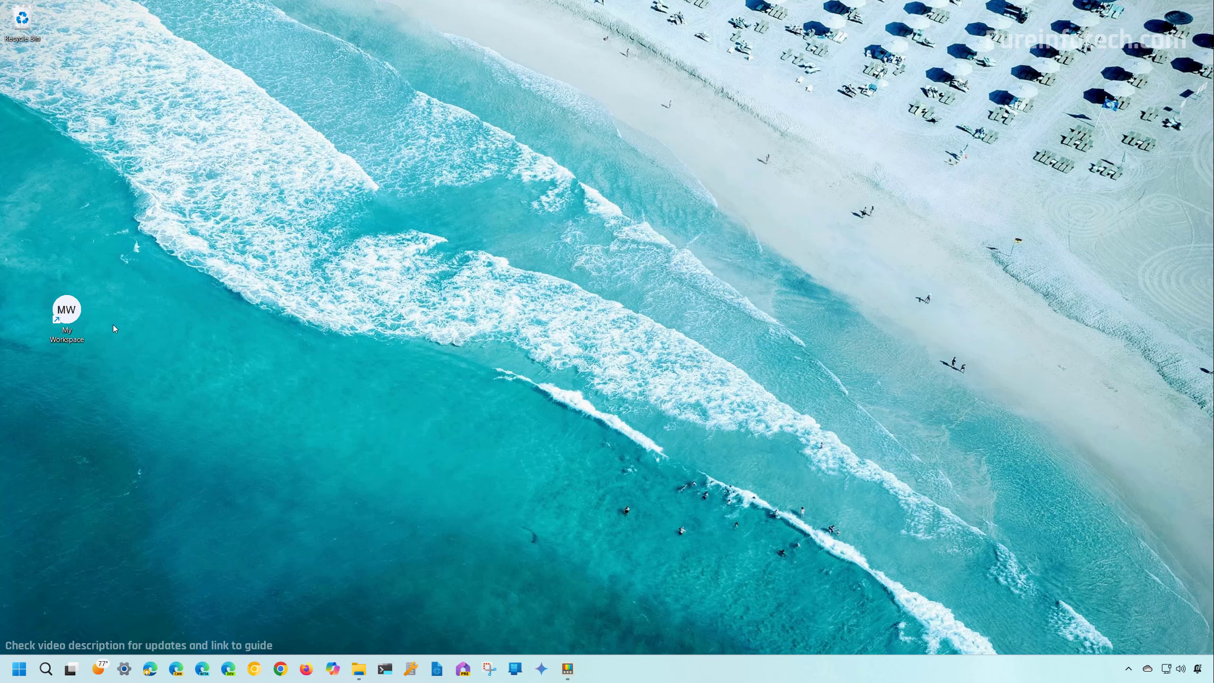
double_click(73, 314)
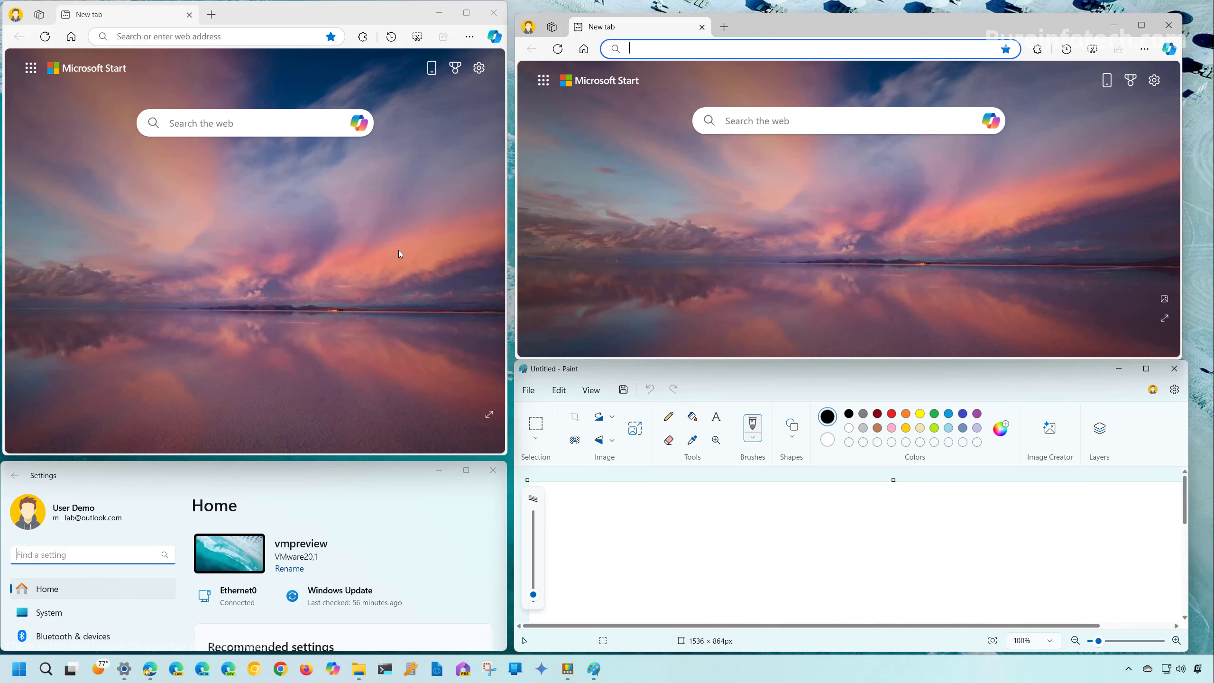
Step: Close the smaller Edge window above Settings and open Notepad in the freed space
left_click(491, 21)
left_click(493, 18)
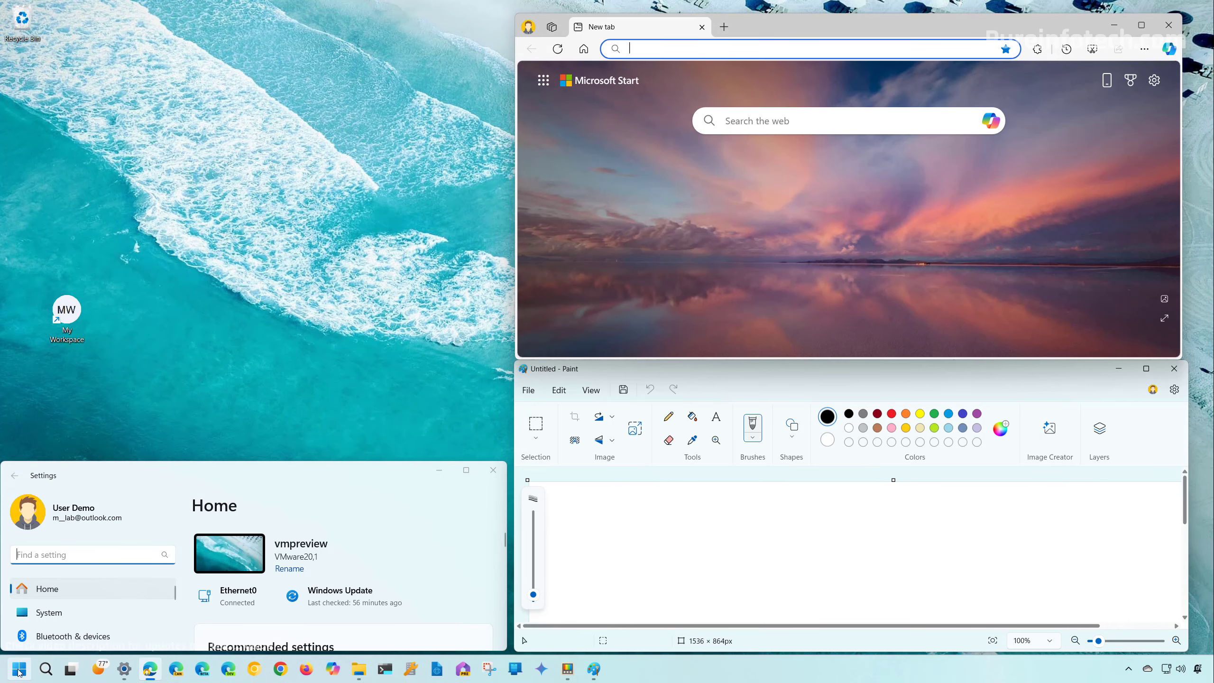
left_click(19, 669)
left_click(49, 317)
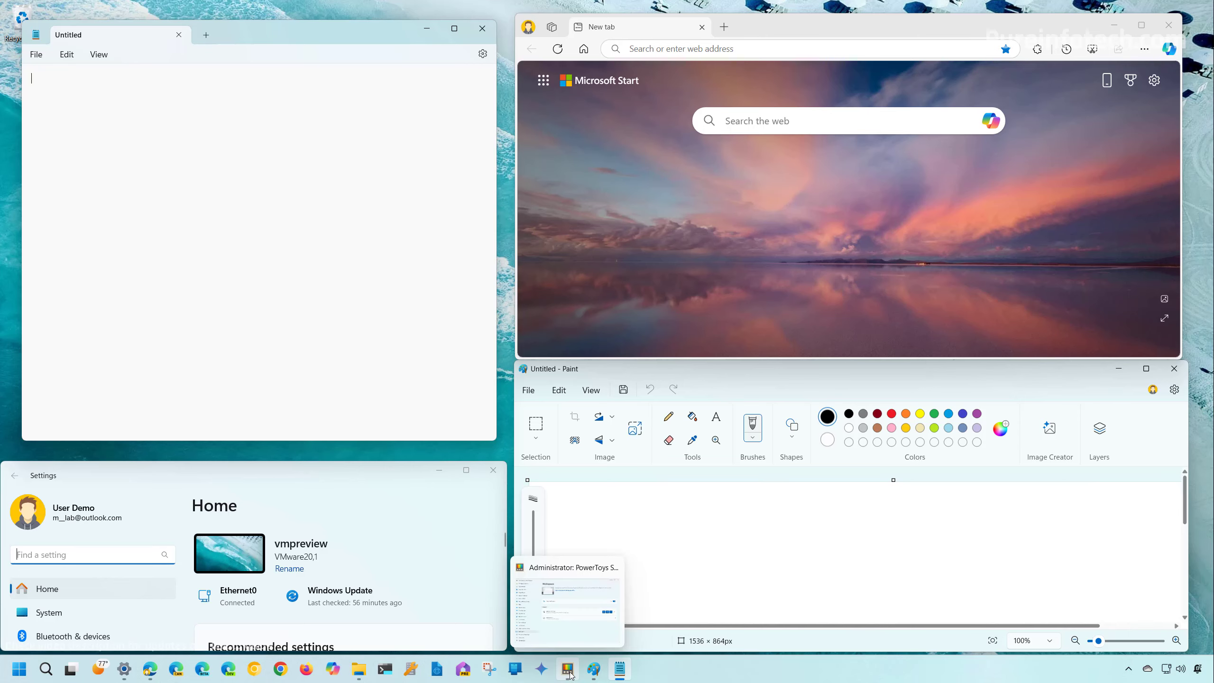
Step: Open the Workspaces editor from PowerToys Settings and remove My Workspace
left_click(569, 671)
left_click(524, 398)
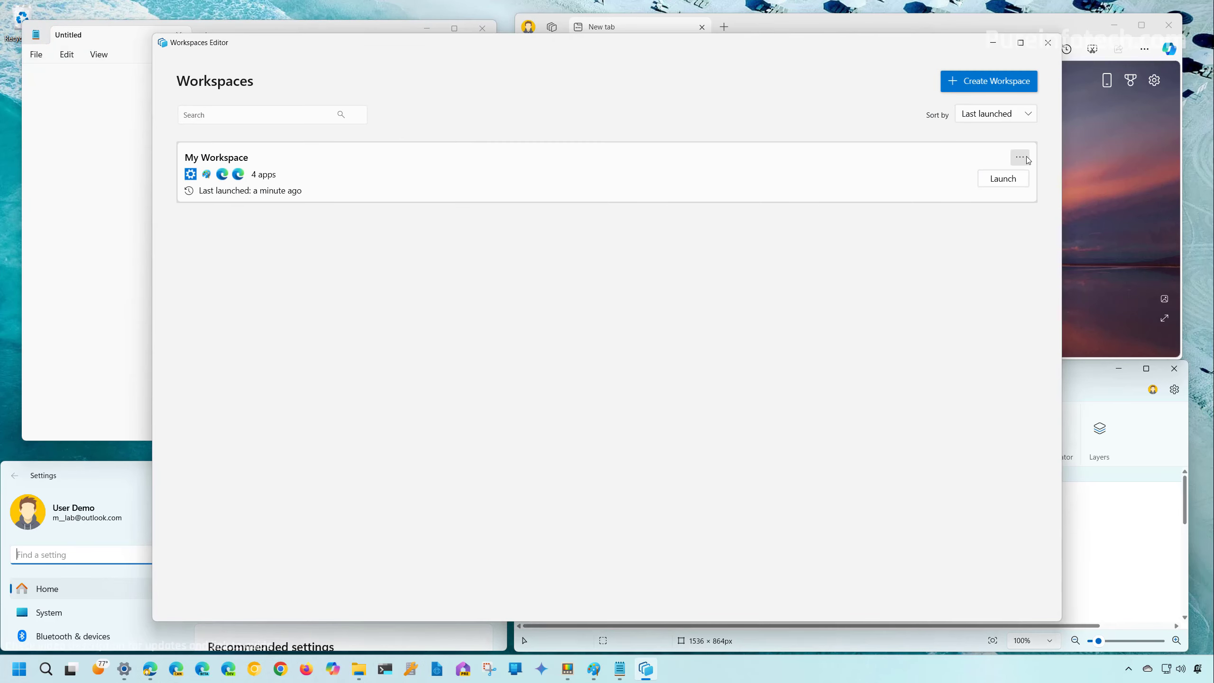
left_click(1022, 158)
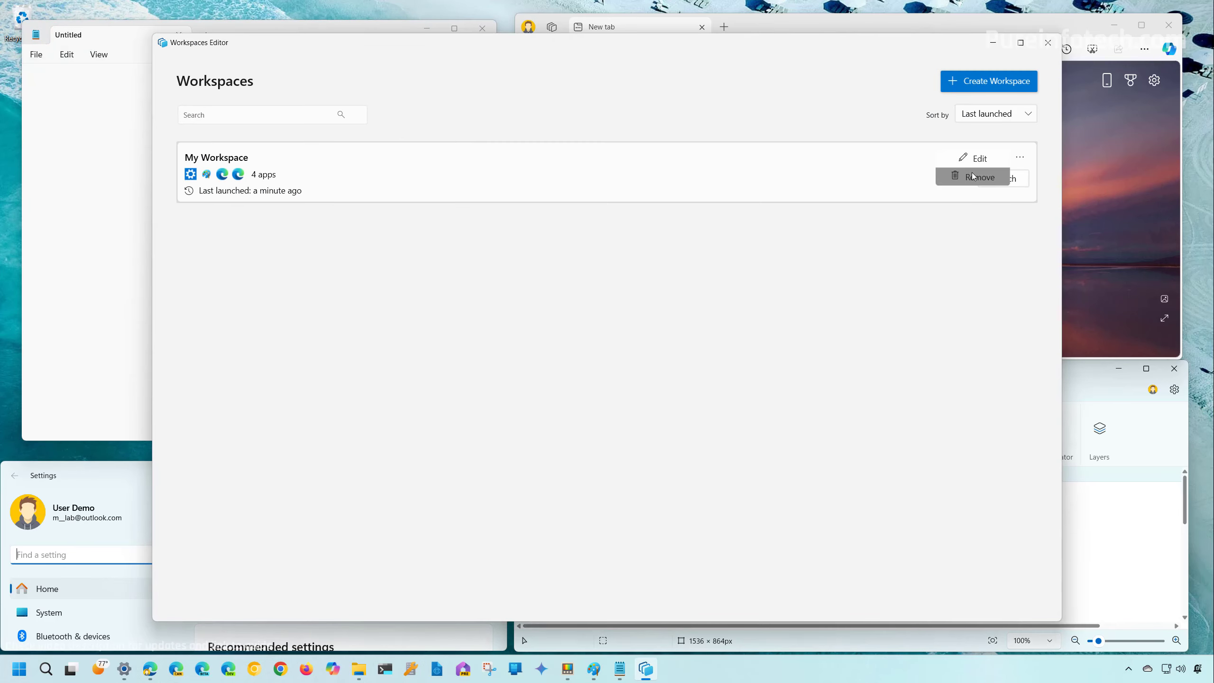
left_click(965, 177)
Step: Create a new workspace by capturing the current window layout with the PowerToys Settings window minimized
left_click(988, 81)
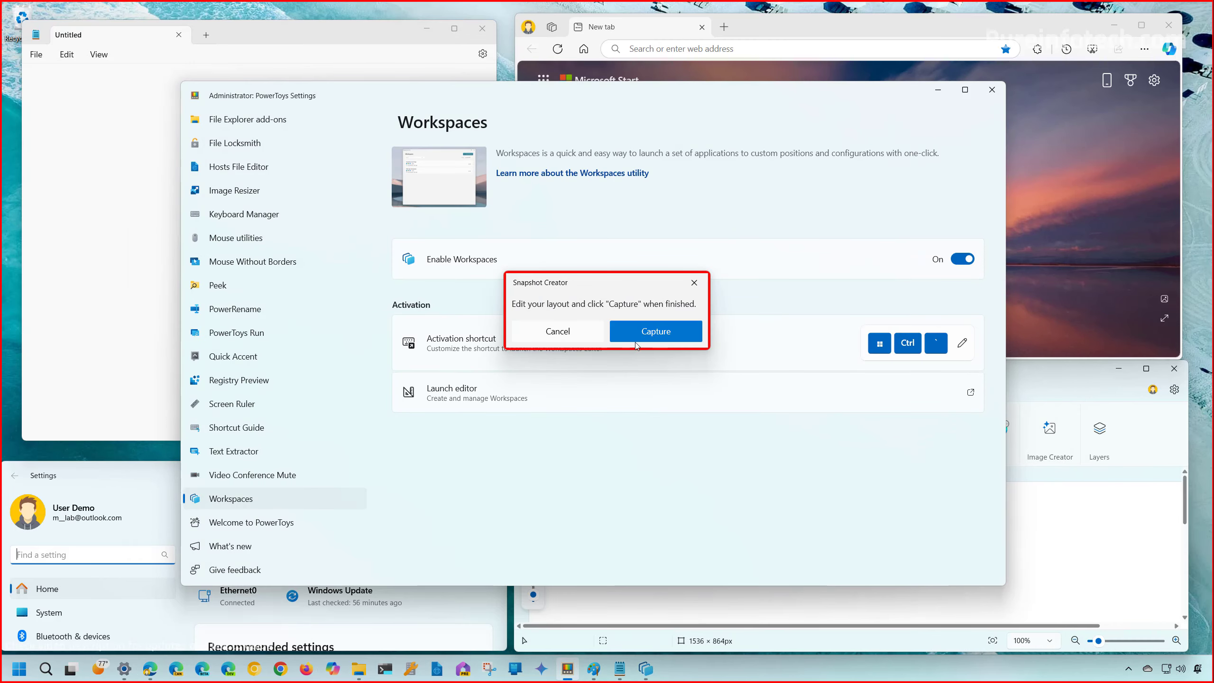
left_click(937, 91)
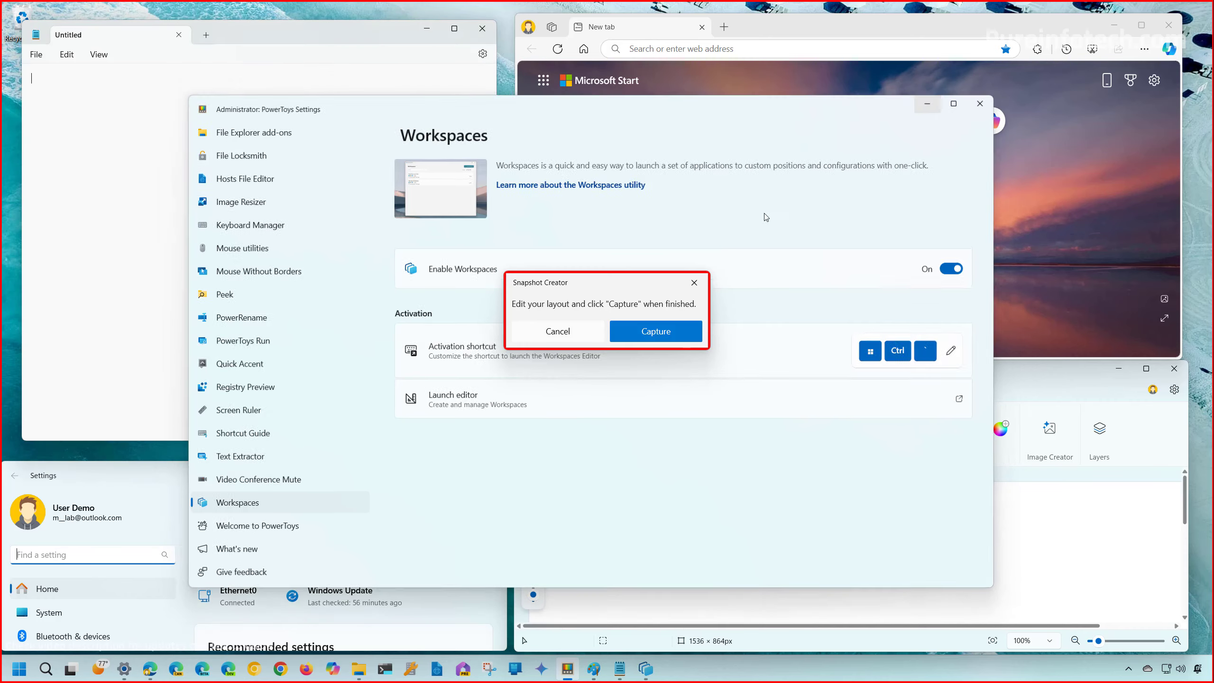
left_click(667, 333)
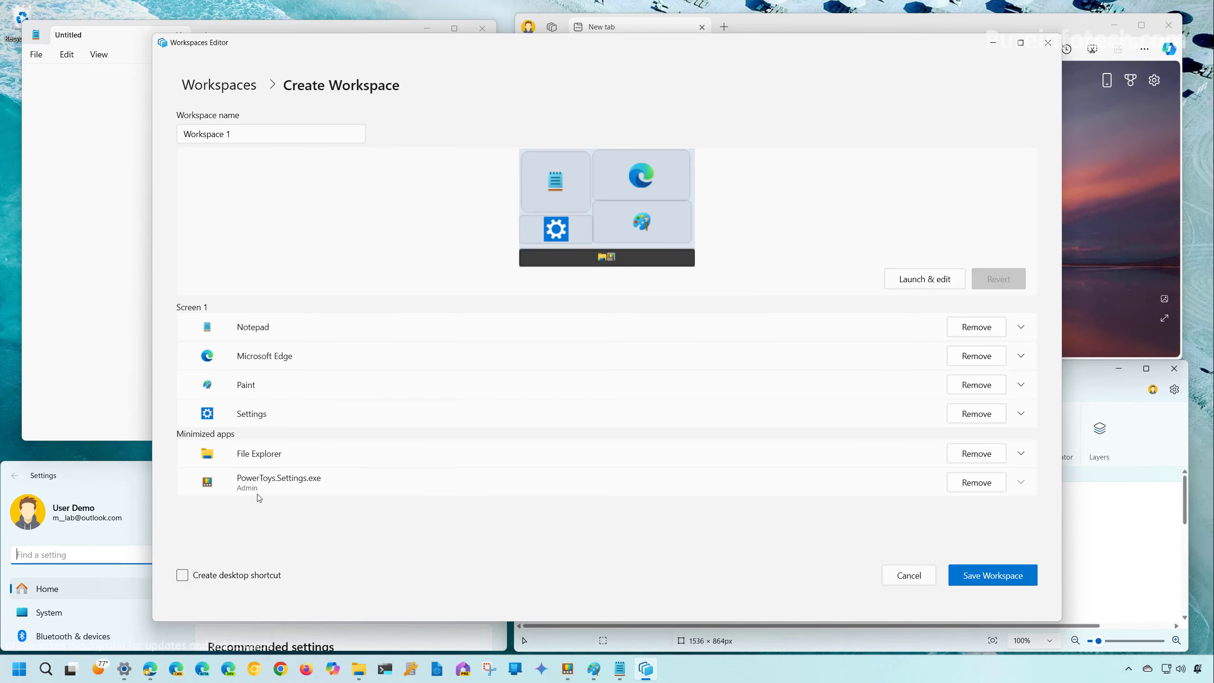
Step: Enable Create desktop shortcut for the captured workspace and name it My Workspace
left_click(182, 575)
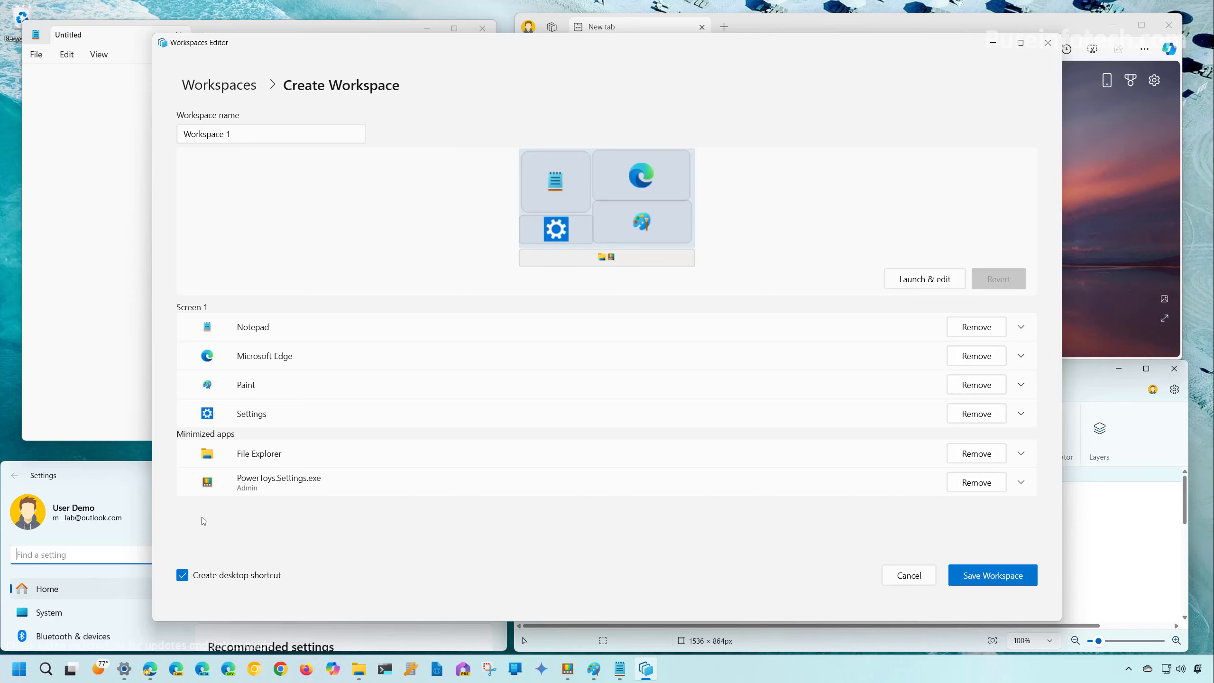
left_click(258, 134)
type("My Workspace")
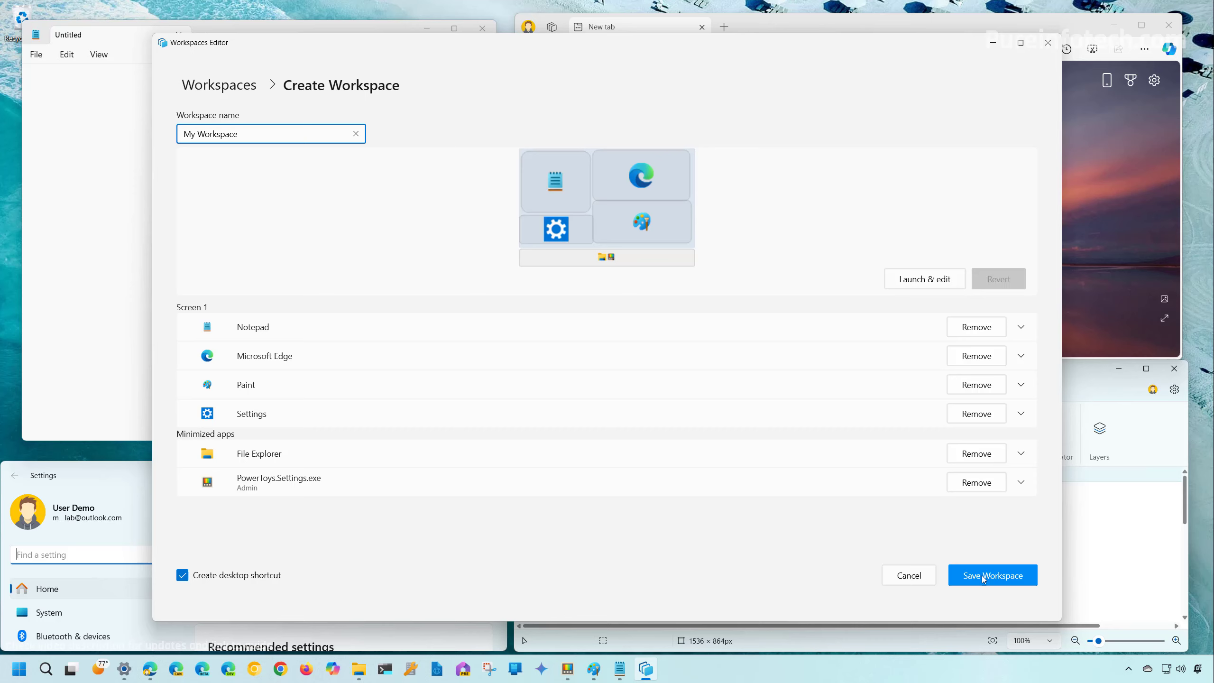
Step: Remove the minimized PowerToys.Settings.exe and File Explorer entries from the workspace and save it
left_click(976, 482)
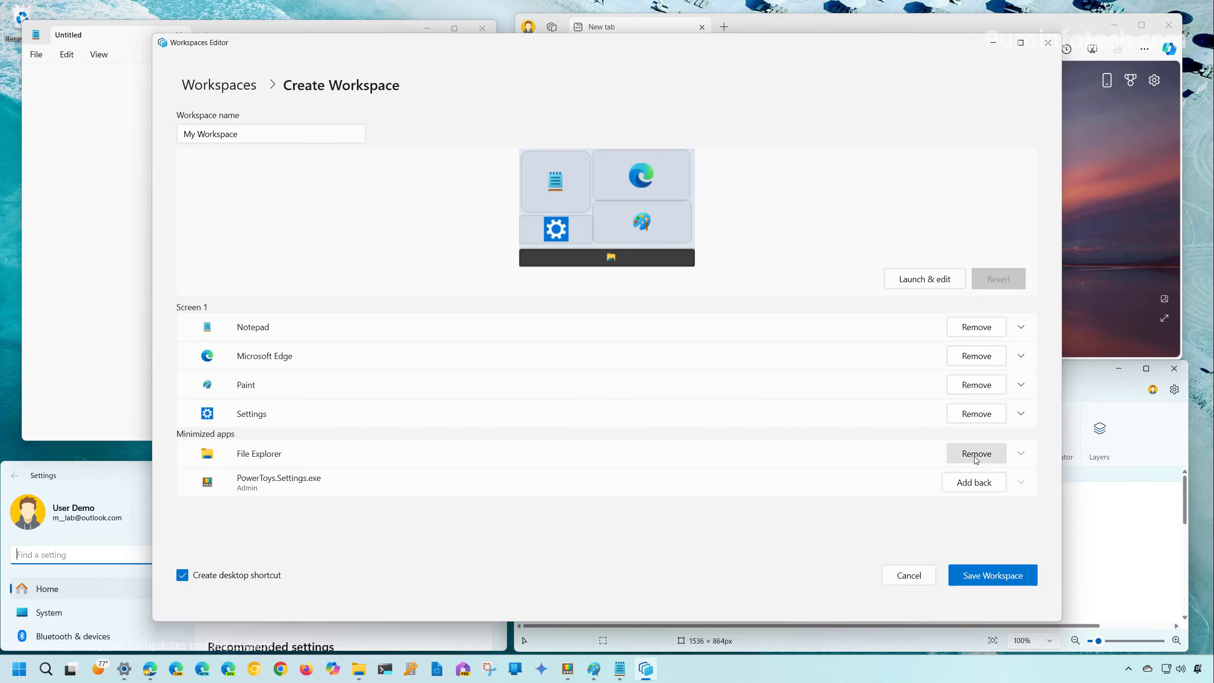
left_click(976, 454)
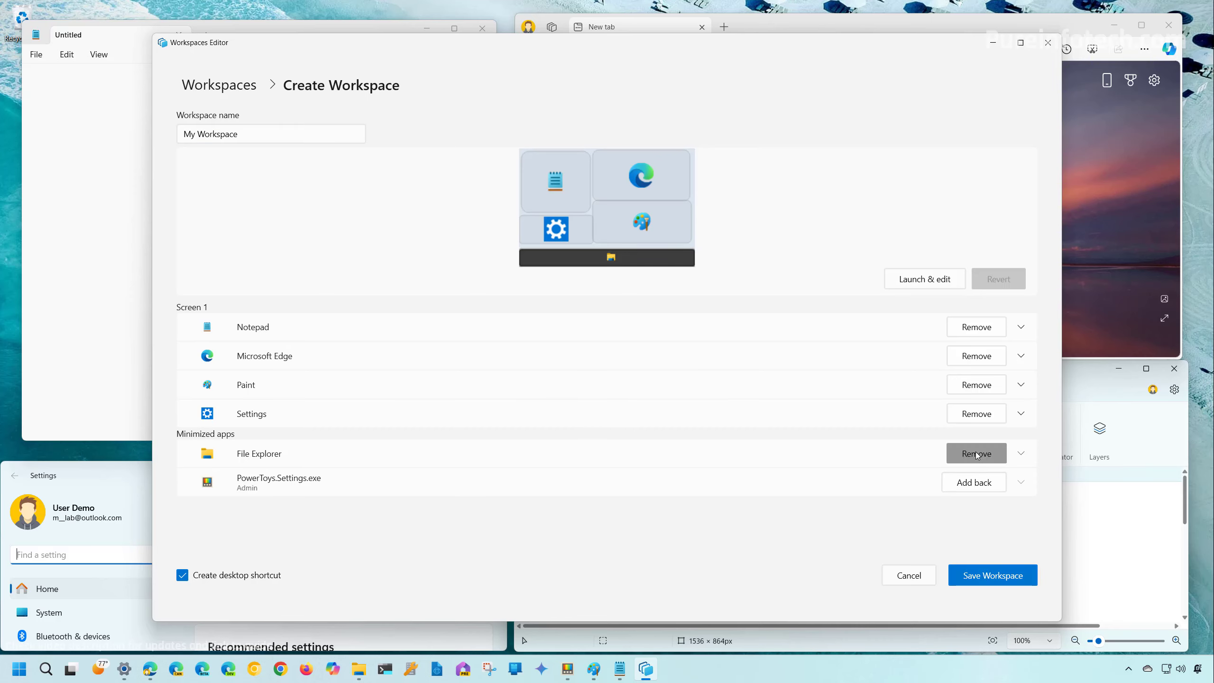
left_click(991, 578)
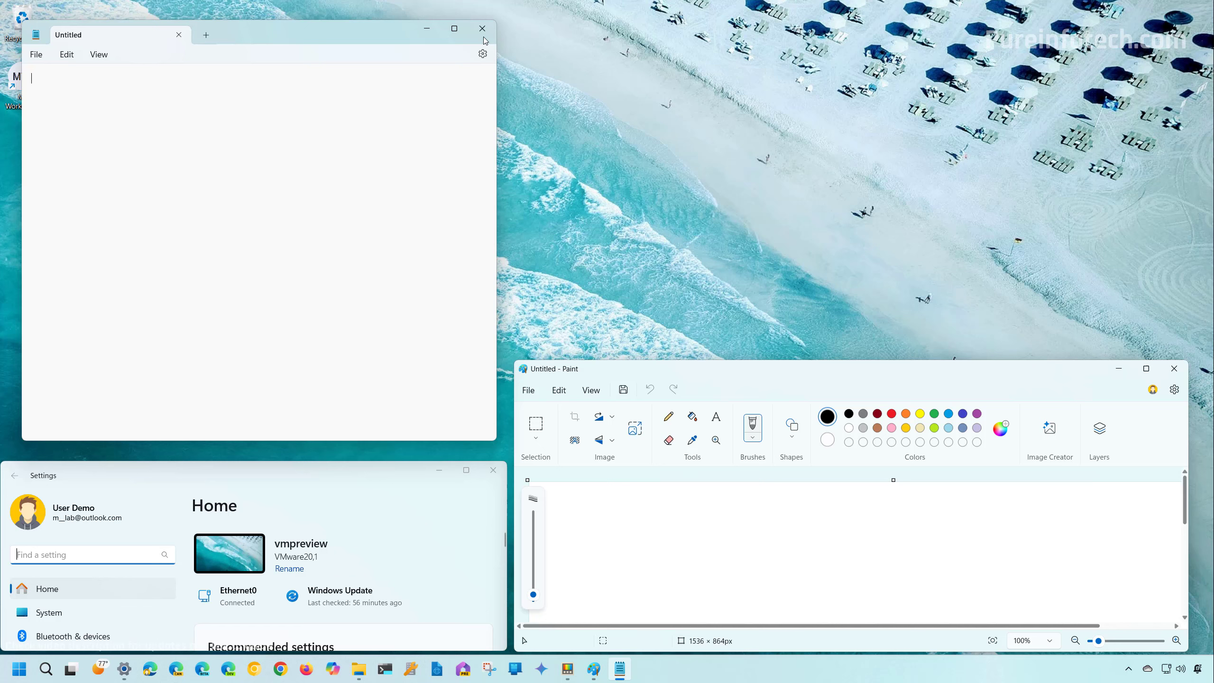
Step: Close the Notepad, Settings and Paint windows, and launch My Workspace from its desktop shortcut, moved lower on the desktop
left_click(482, 29)
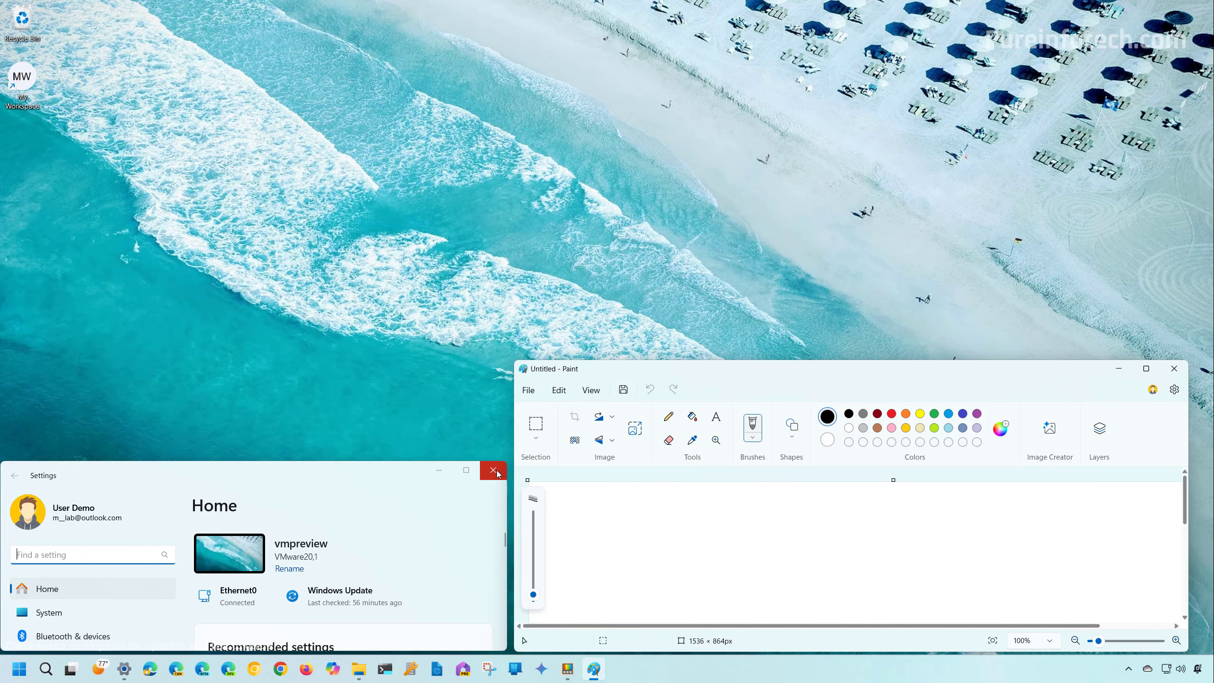
left_click(493, 470)
left_click(1174, 368)
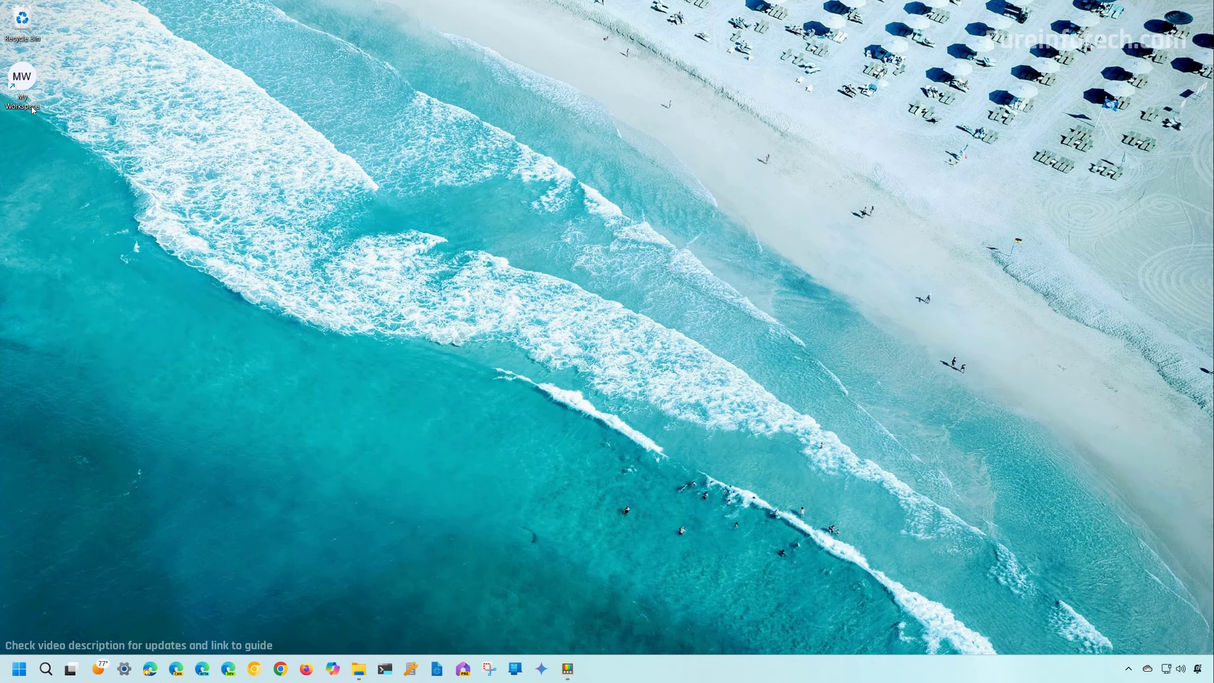
left_click_drag(22, 81, 66, 373)
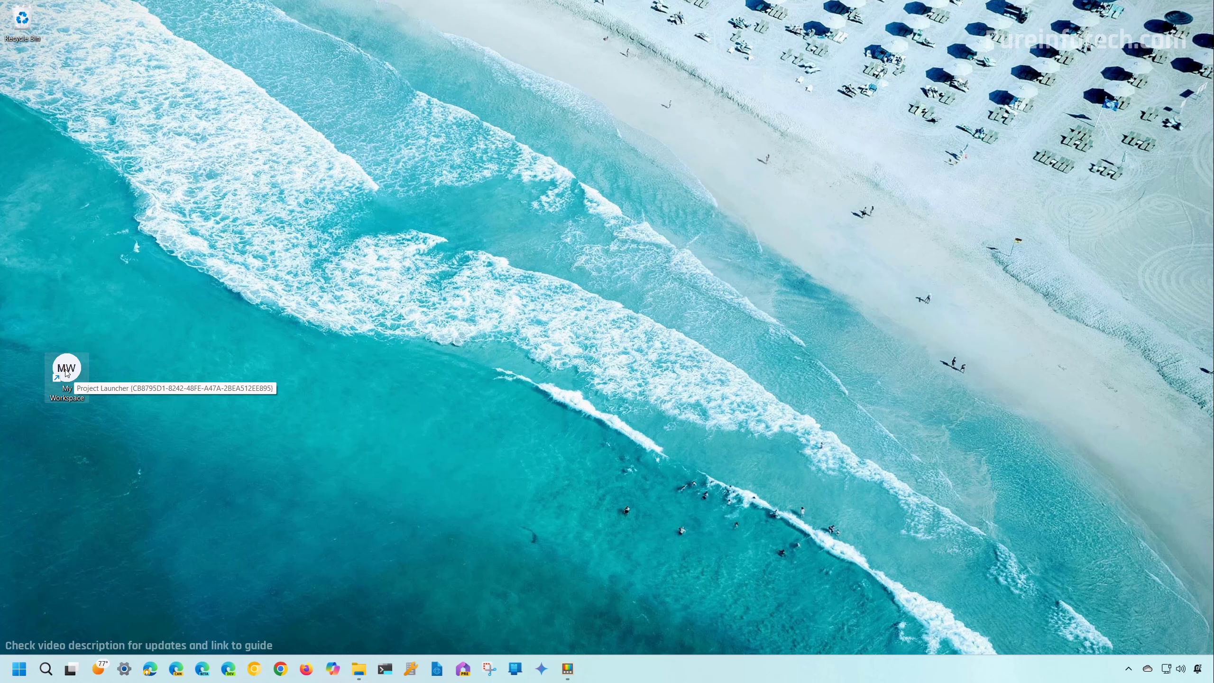
double_click(66, 374)
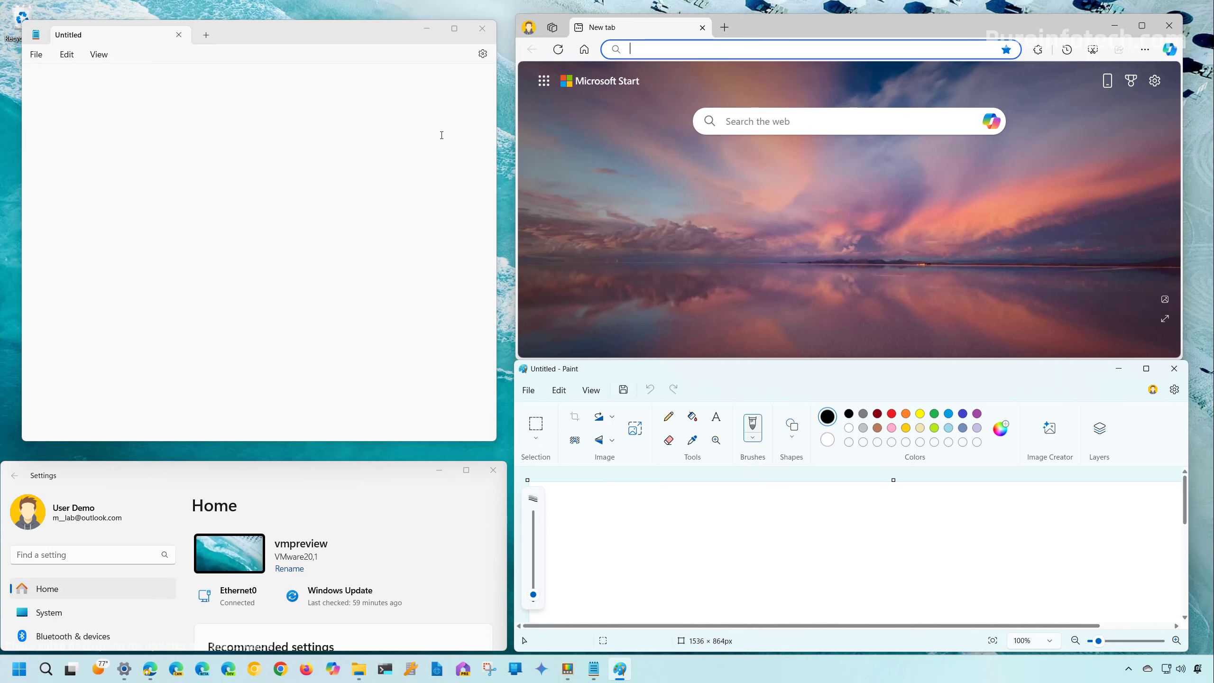
Step: Move the Notepad window off the desktop shortcut, launch My Workspace again and bring the newly opened Notepad to the front
left_click_drag(387, 31, 671, 55)
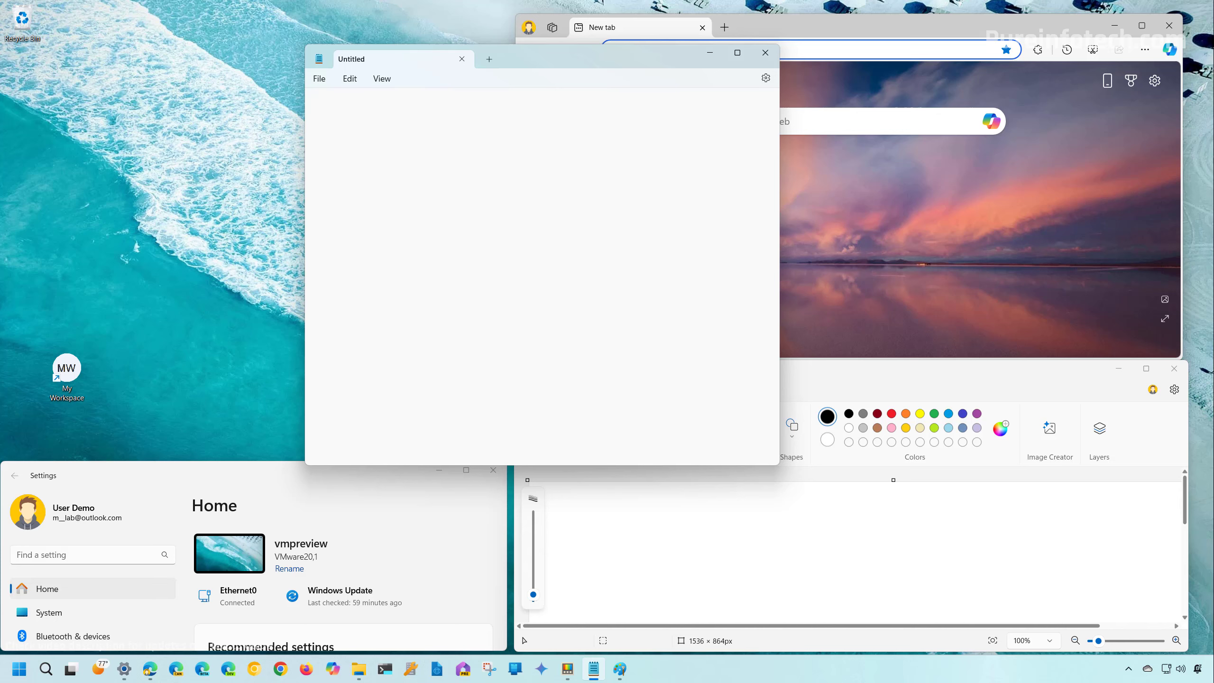
double_click(70, 372)
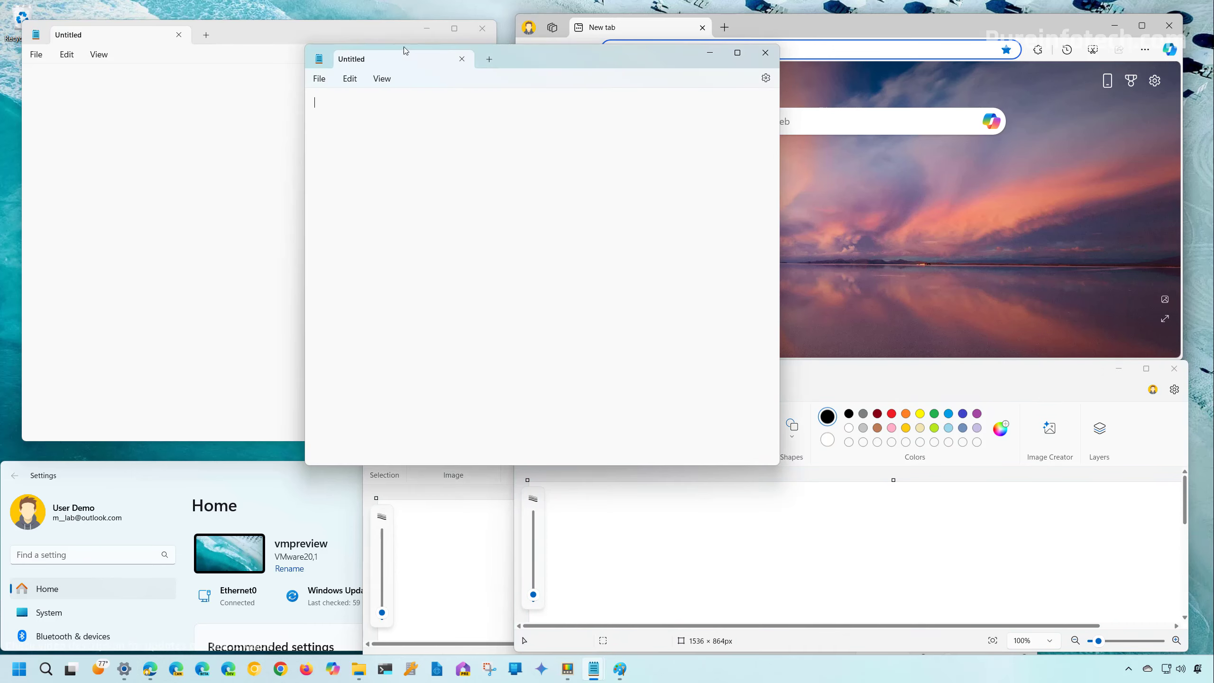
left_click(360, 38)
Step: Close the Settings window, and move the front Edge window slightly before closing it
left_click(269, 498)
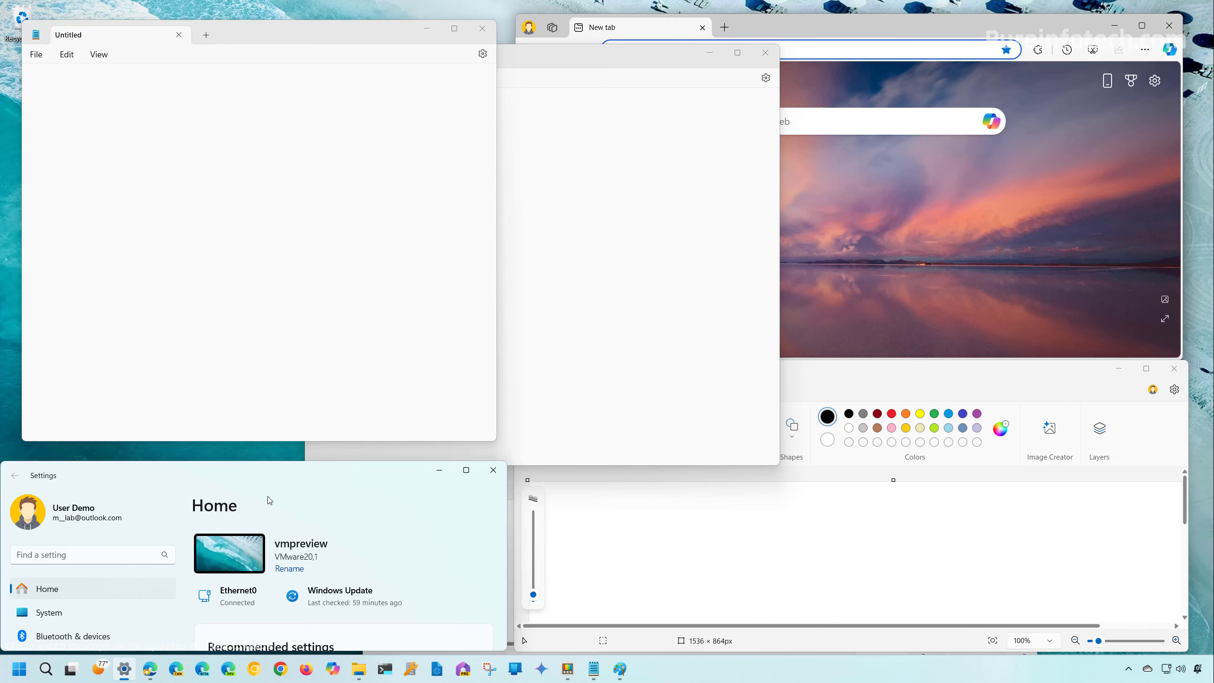
left_click(493, 469)
left_click(830, 50)
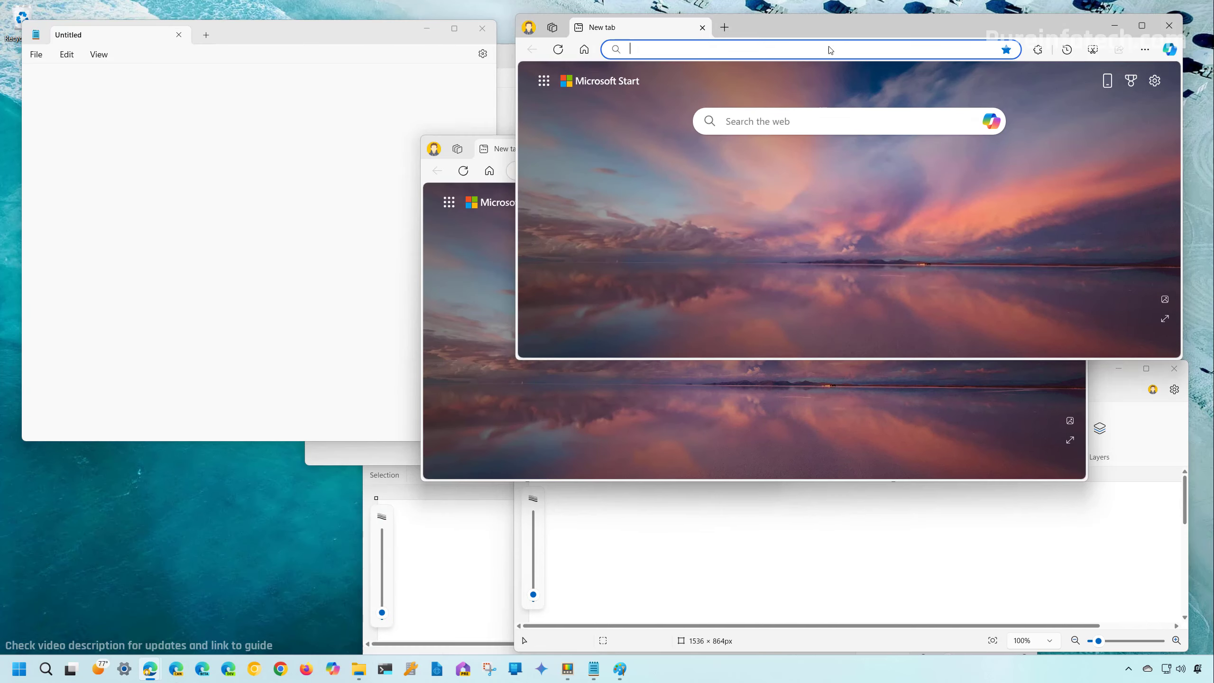
left_click_drag(836, 31, 796, 83)
left_click(1132, 75)
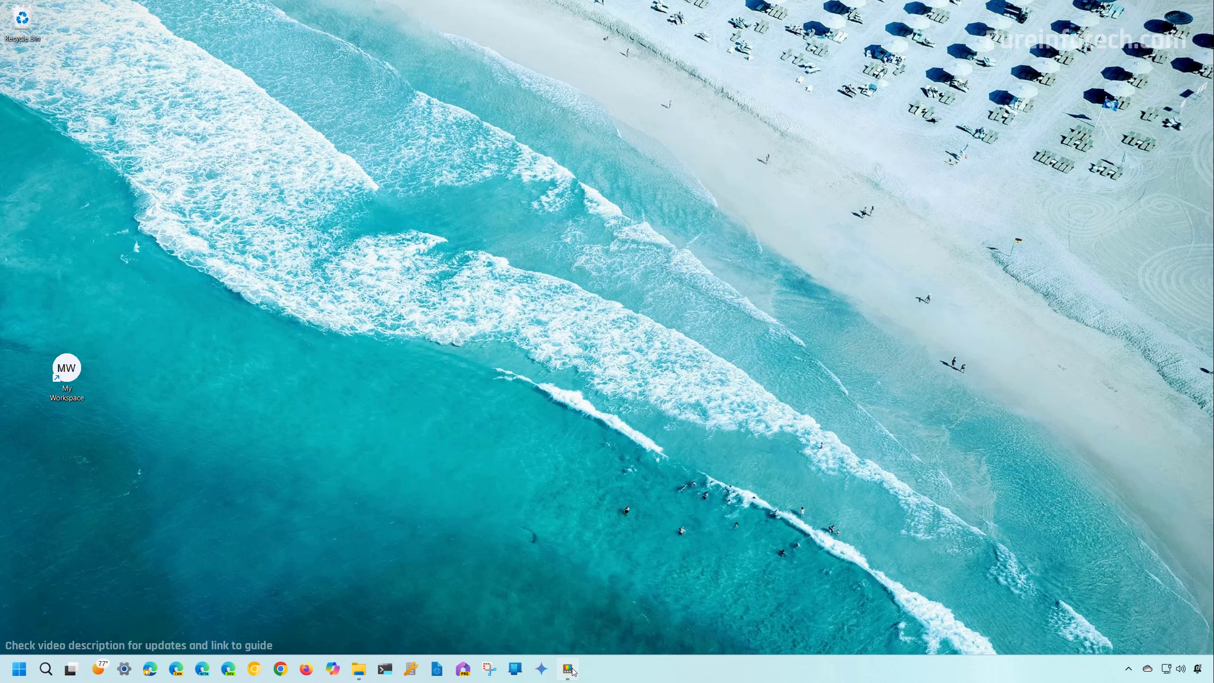
Step: Reopen PowerToys Settings and the Workspaces editor, capture the current layout as a new workspace, and save it with a desktop shortcut
left_click(569, 669)
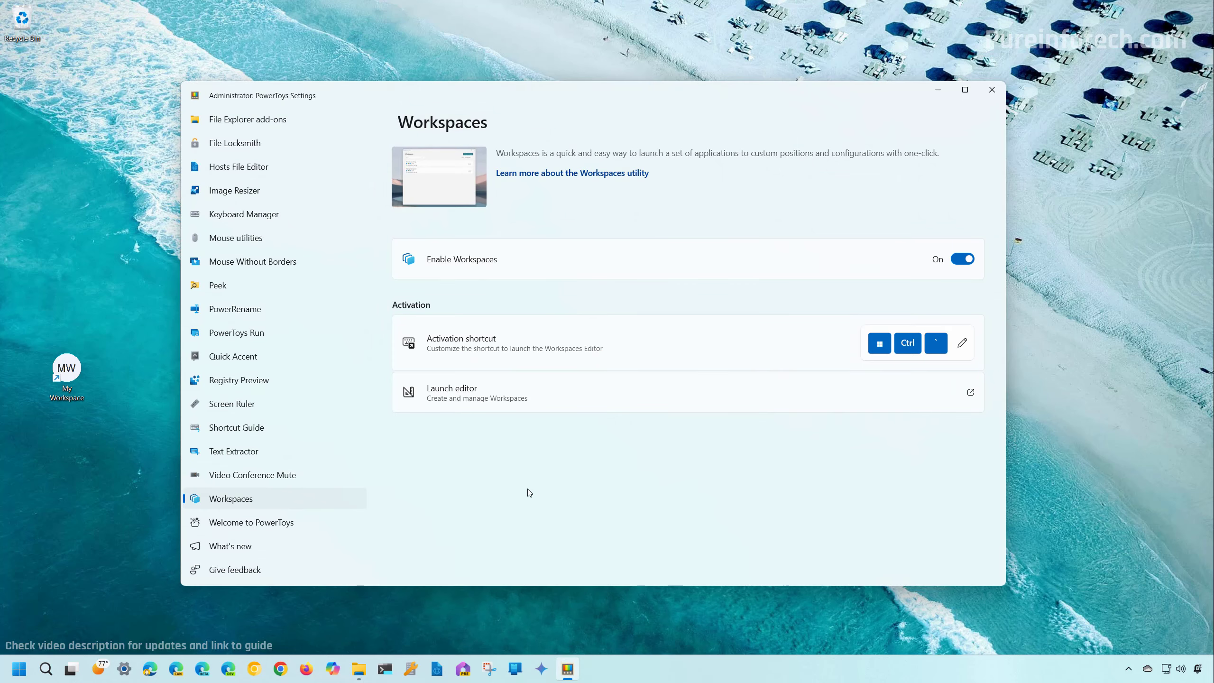
left_click(510, 395)
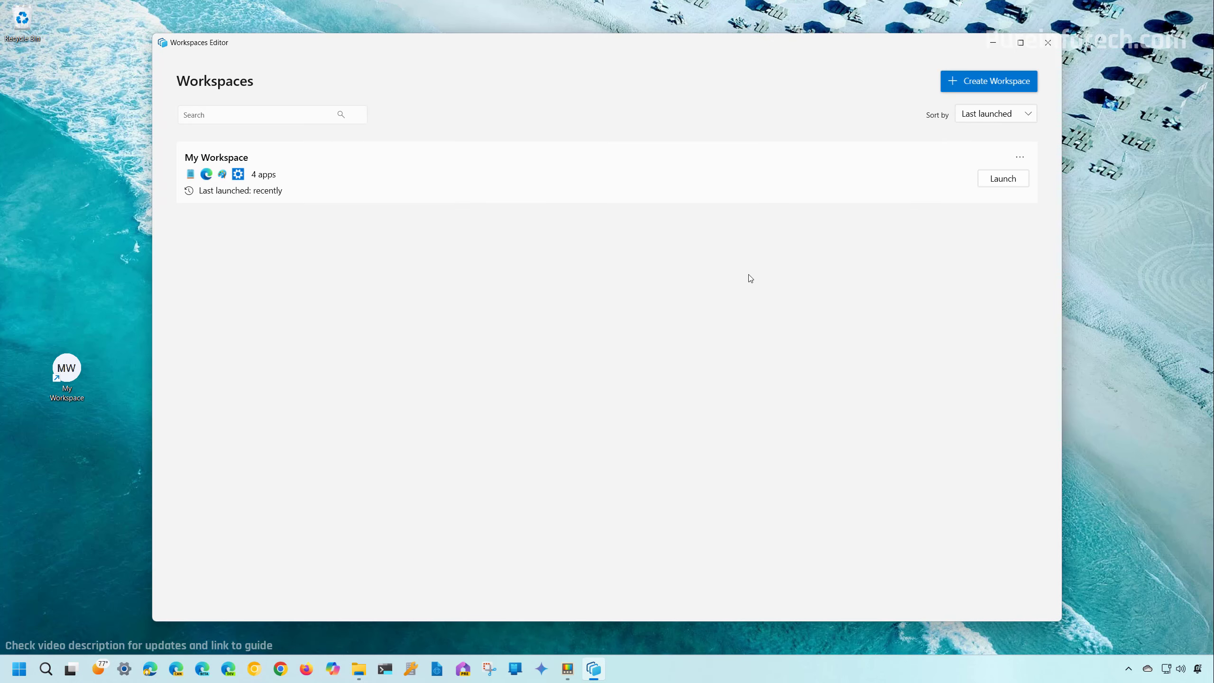
left_click(984, 84)
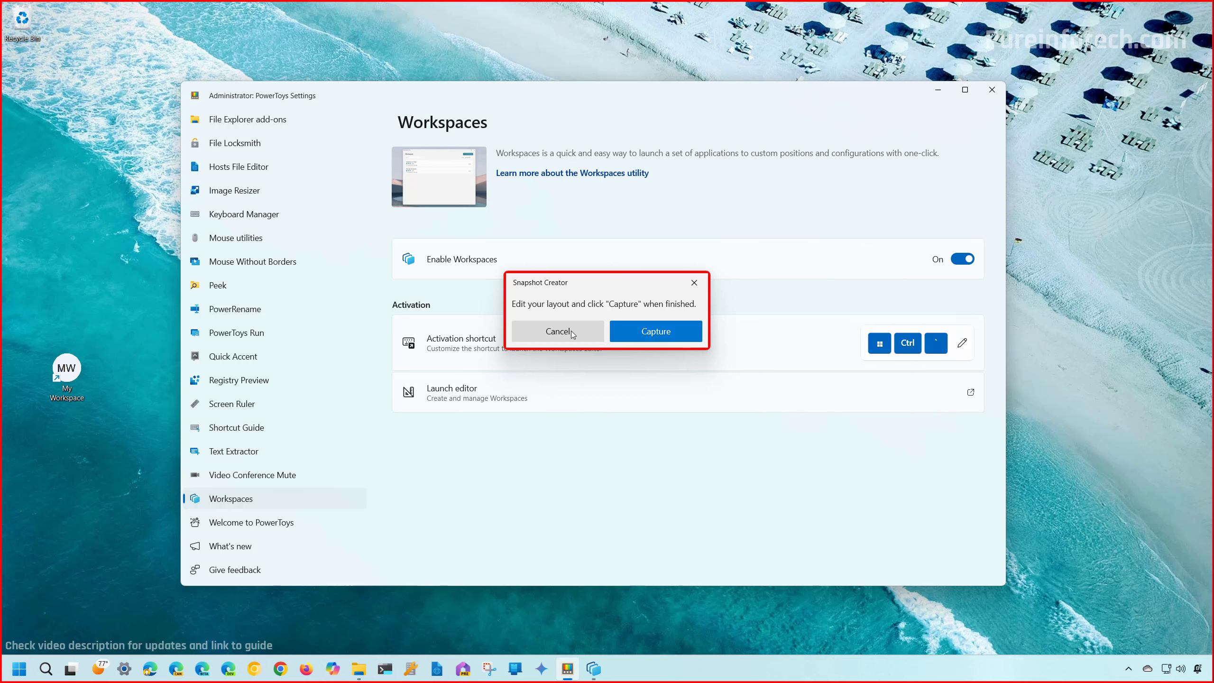
left_click(641, 332)
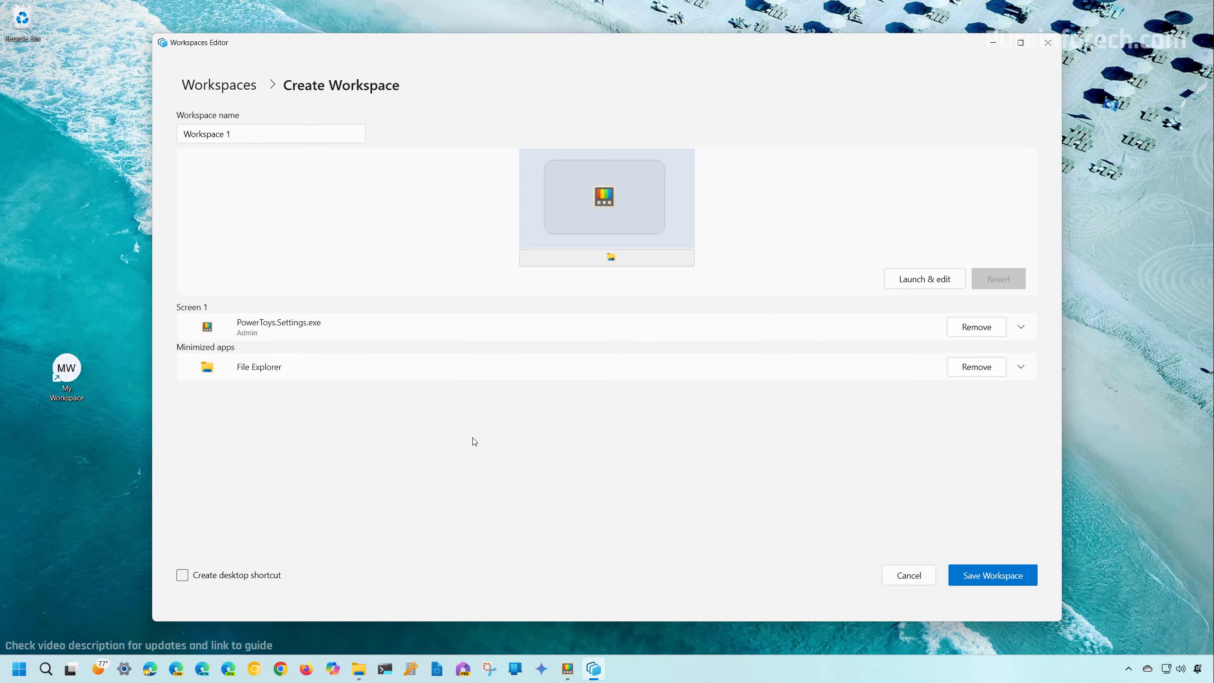
left_click(221, 575)
left_click(999, 576)
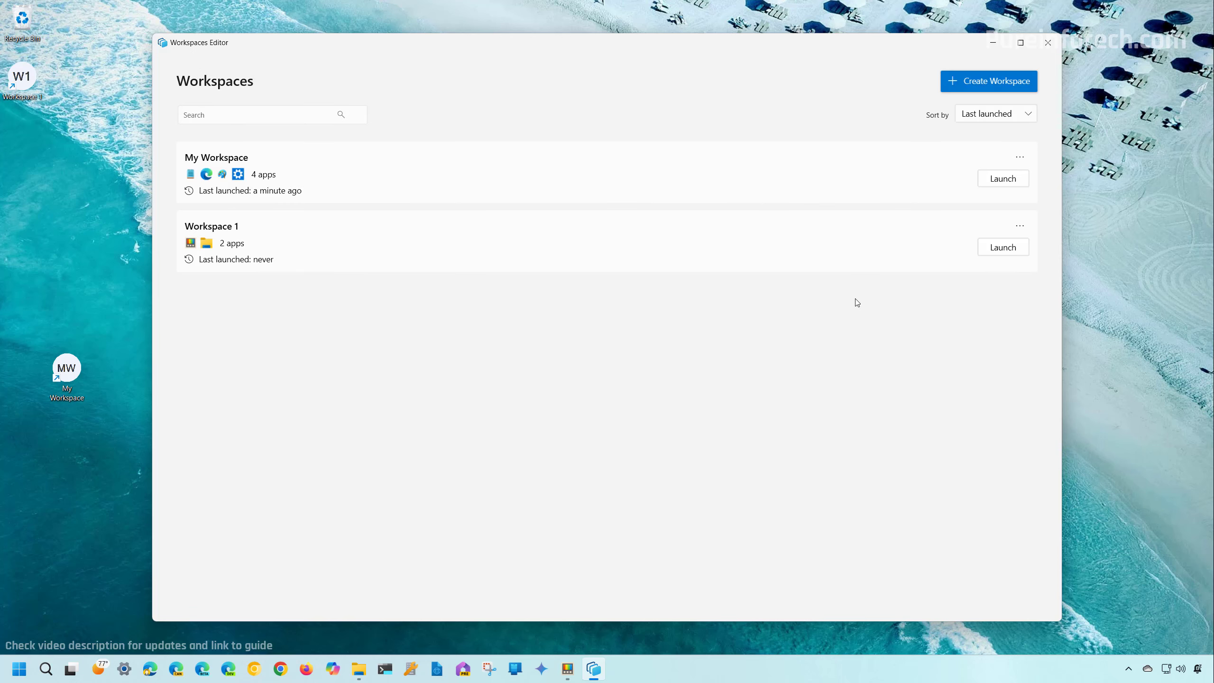
Step: Remove Workspace 1 from the saved workspaces, and minimize the Workspaces Editor and PowerToys Settings windows
left_click(1021, 226)
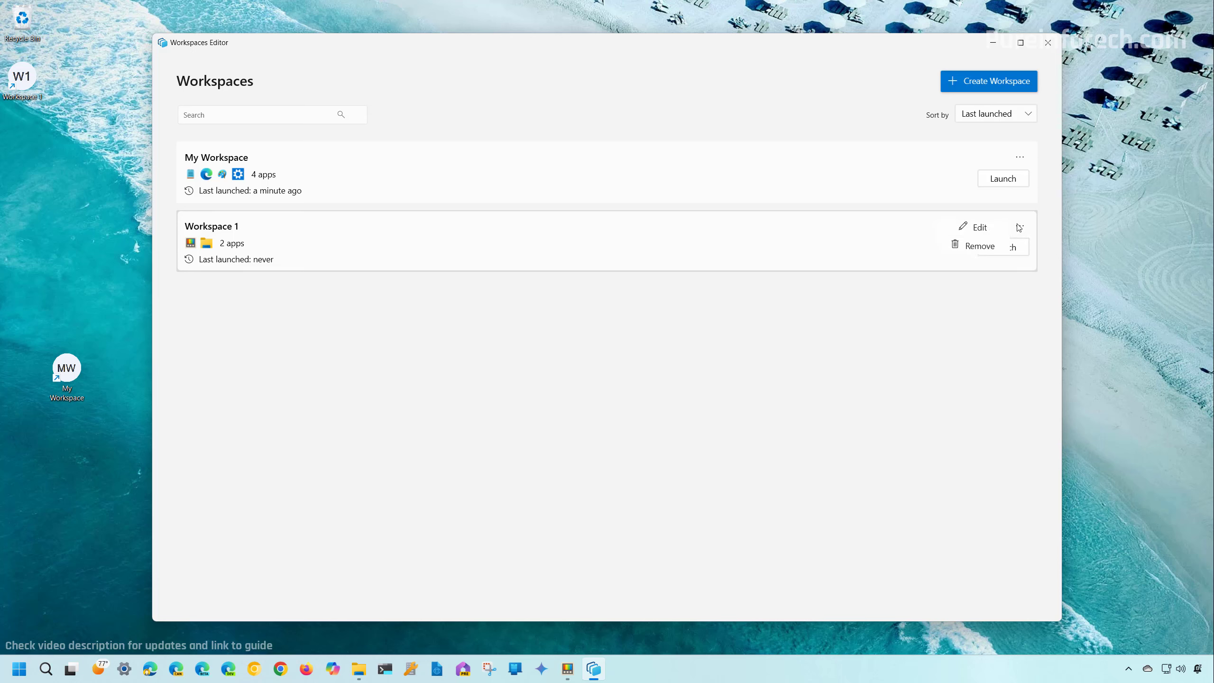
left_click(972, 247)
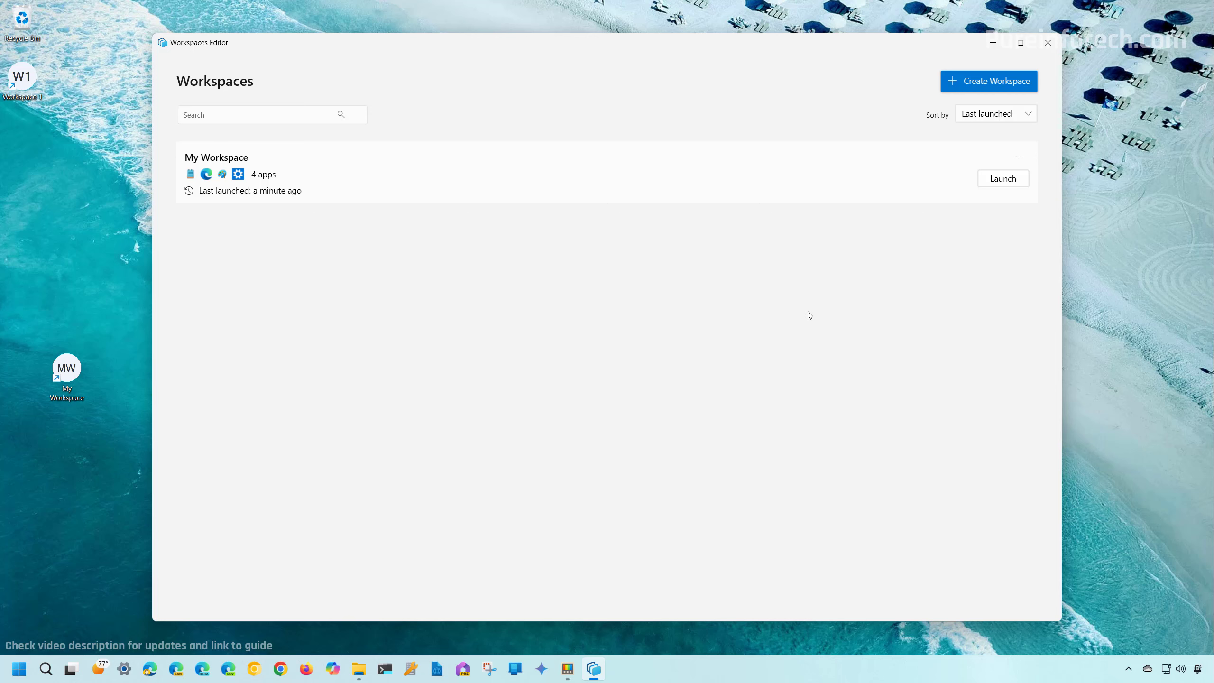
left_click(996, 42)
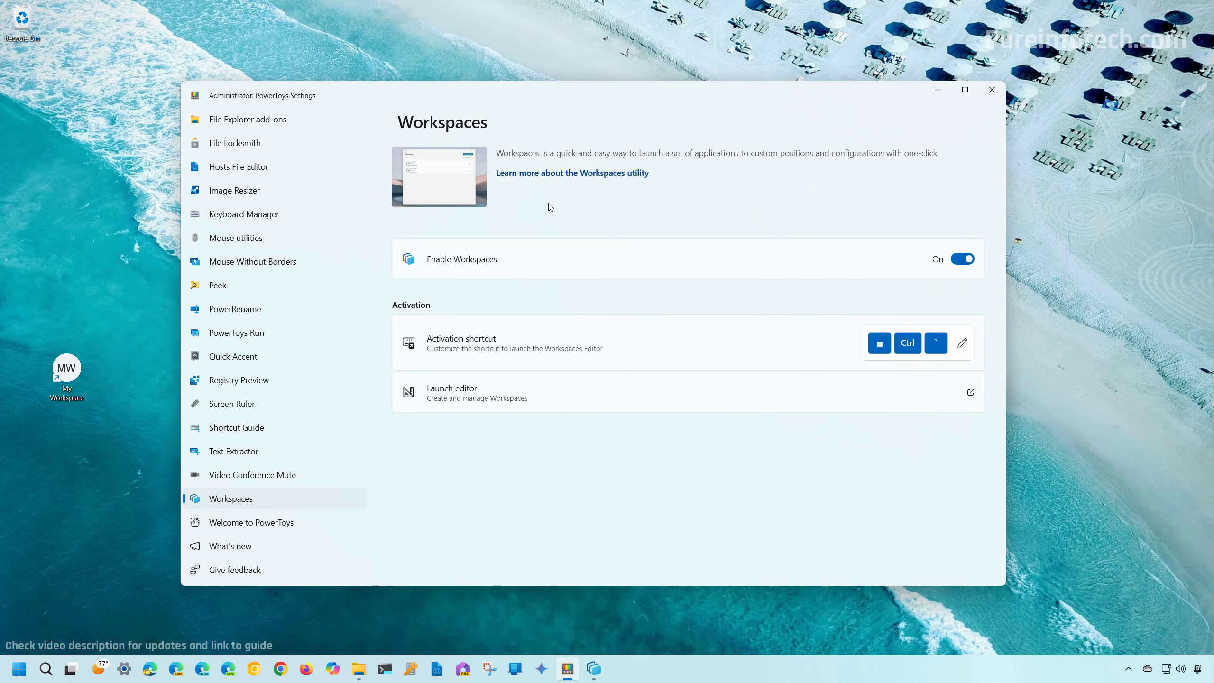
left_click(937, 93)
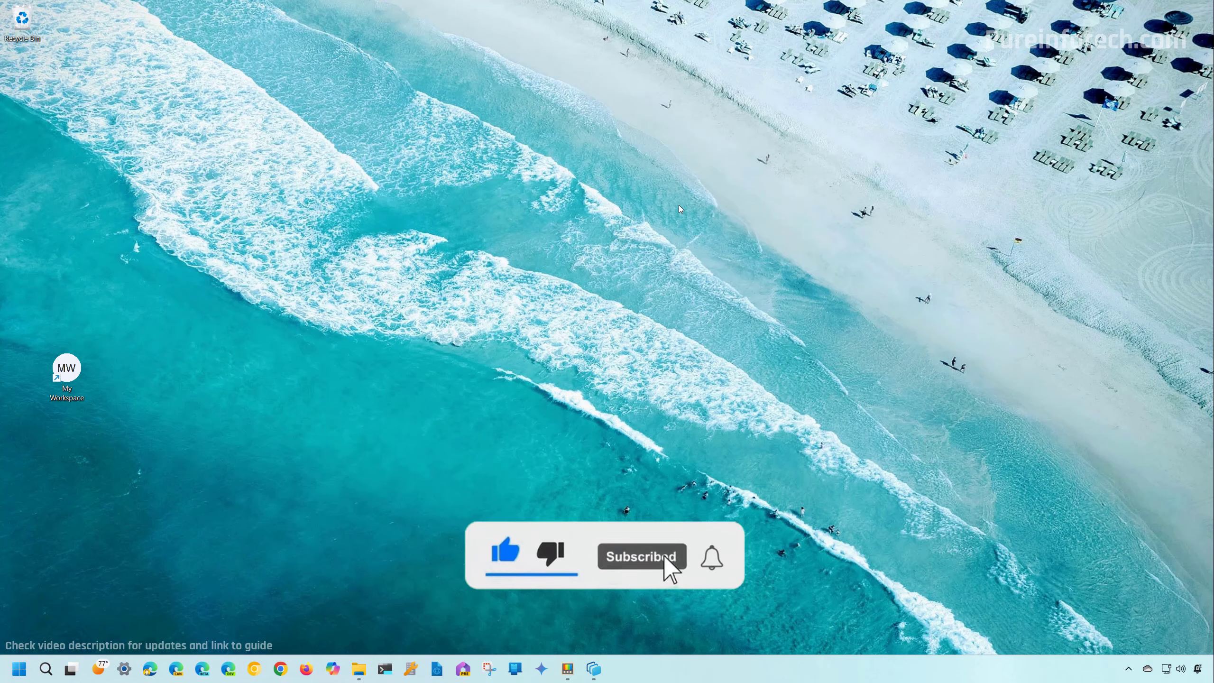